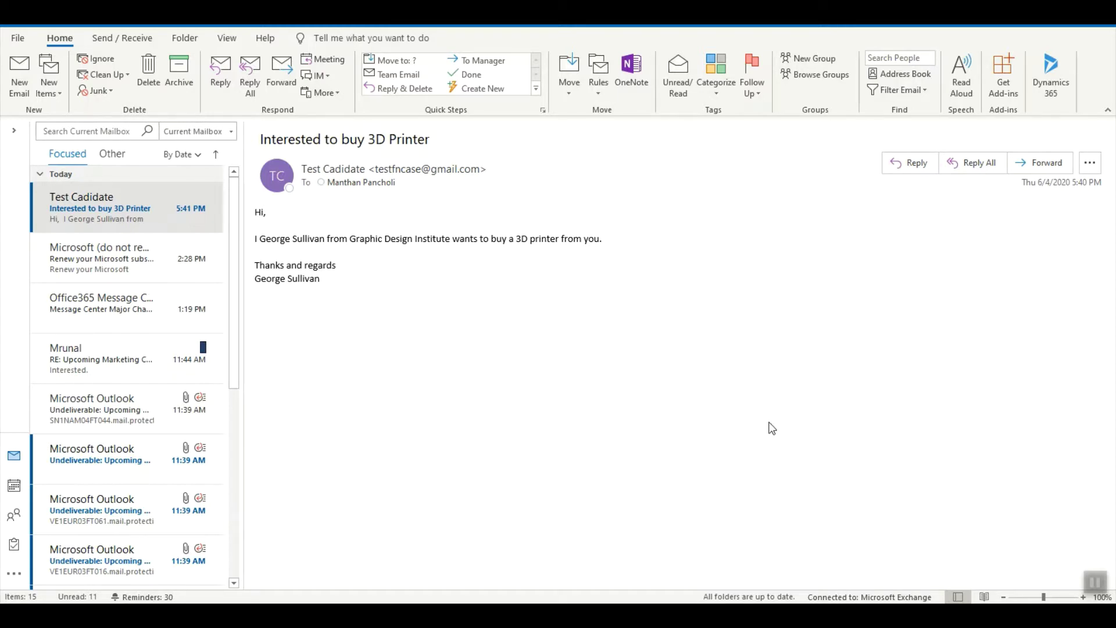
- Open the Dynamics 365 pane beside the email and start a quick-create Lead
{"action": "left_click", "coordinate": [1051, 87]}
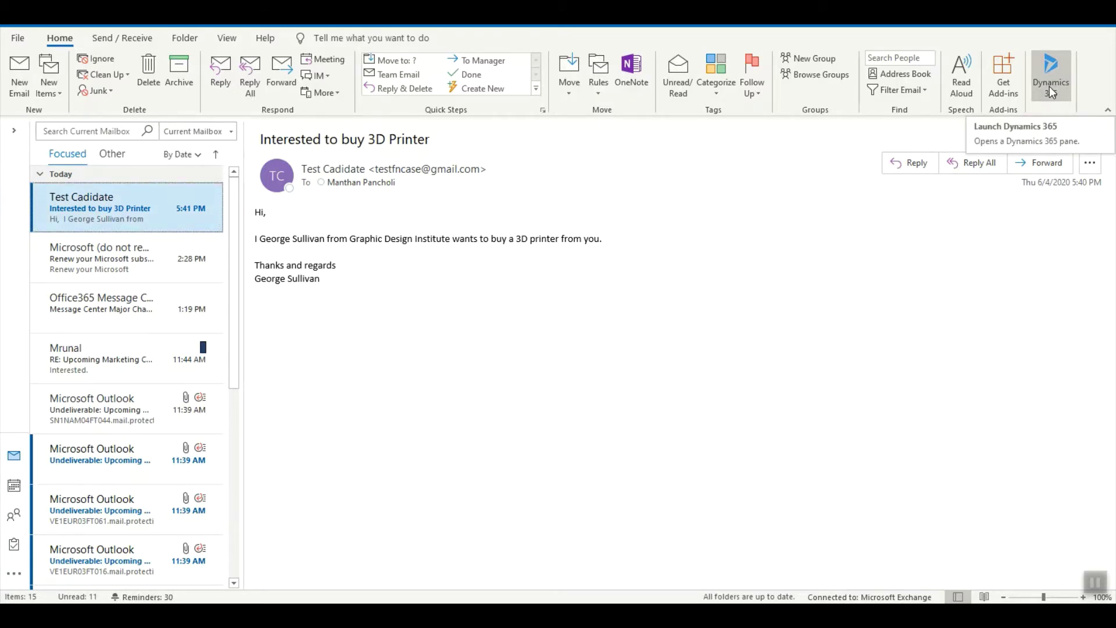
{"action": "left_click", "coordinate": [1049, 86]}
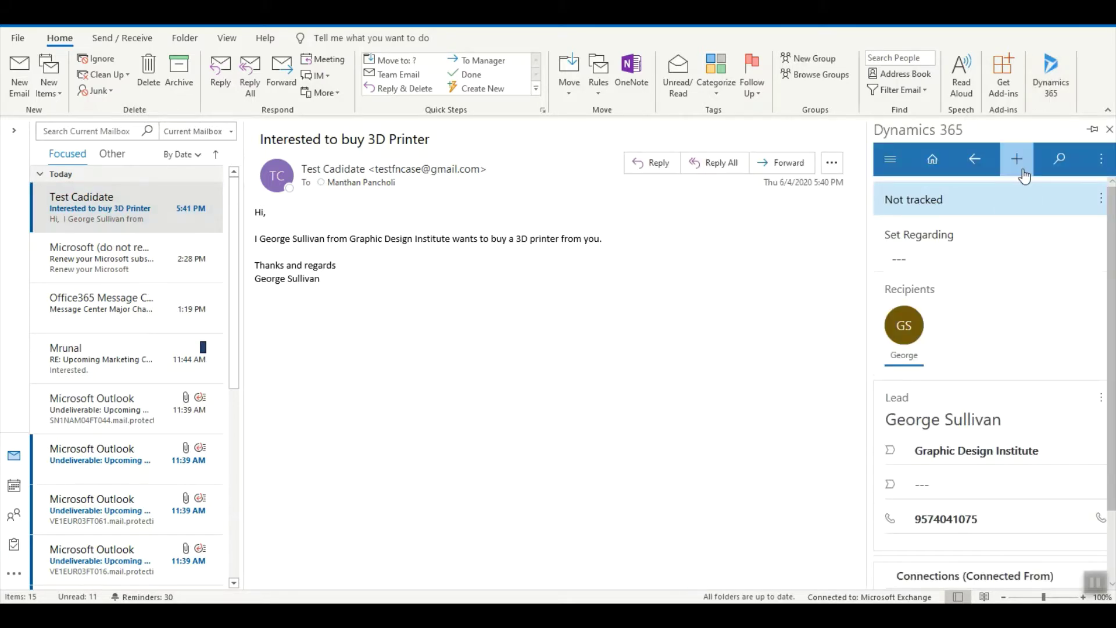
{"action": "left_click", "coordinate": [1023, 173]}
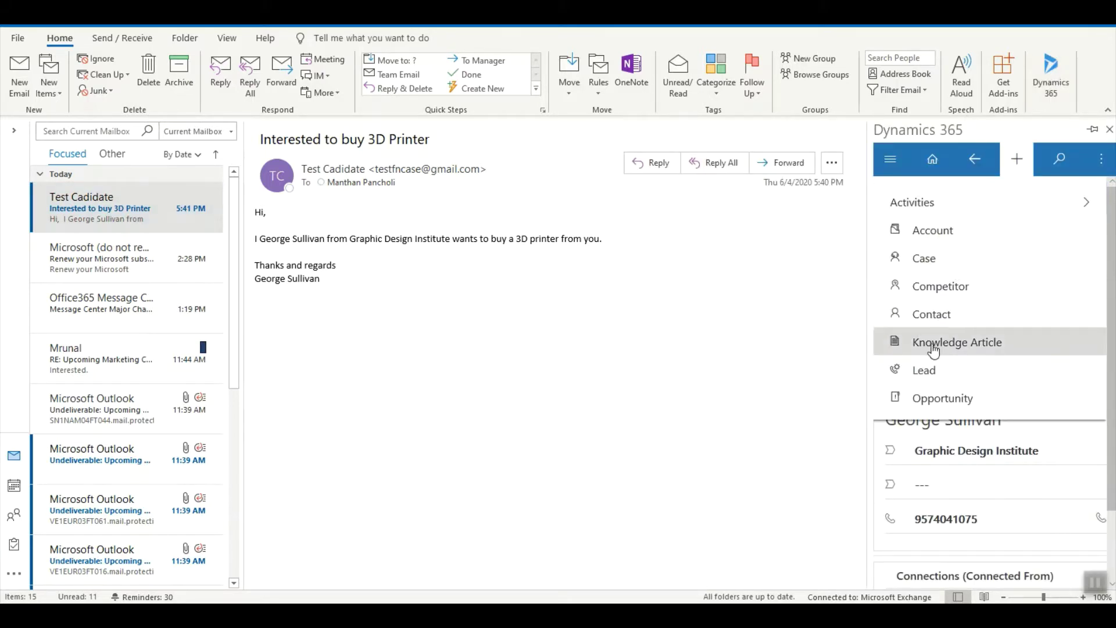
{"action": "left_click", "coordinate": [924, 372]}
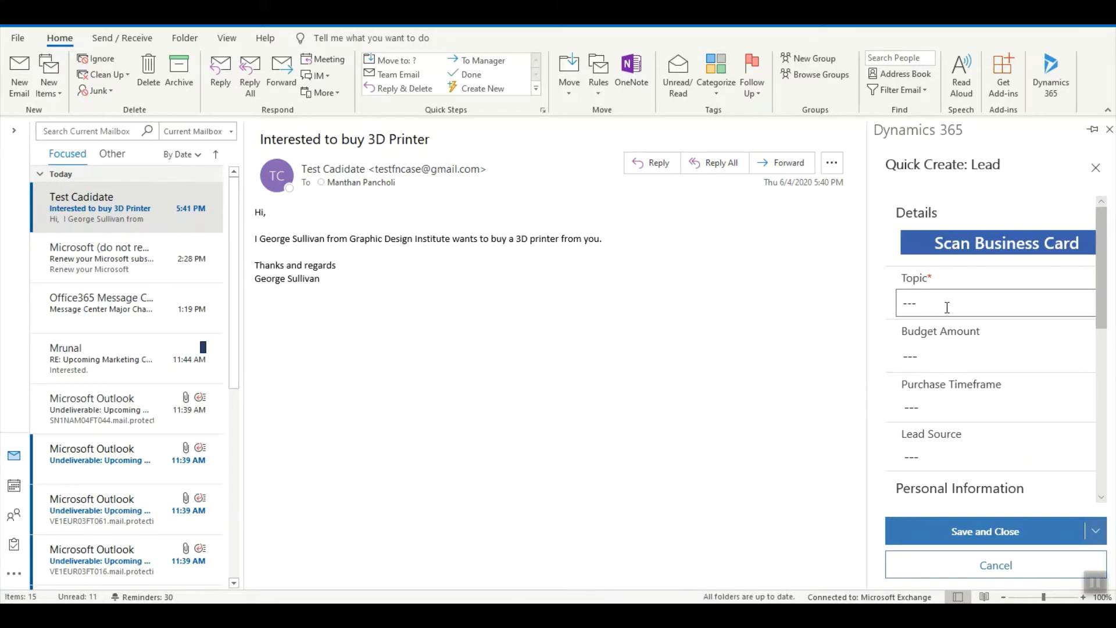
- Give the lead the topic '3D Printer Inquiry', check its details, and save it
{"action": "left_click", "coordinate": [946, 308]}
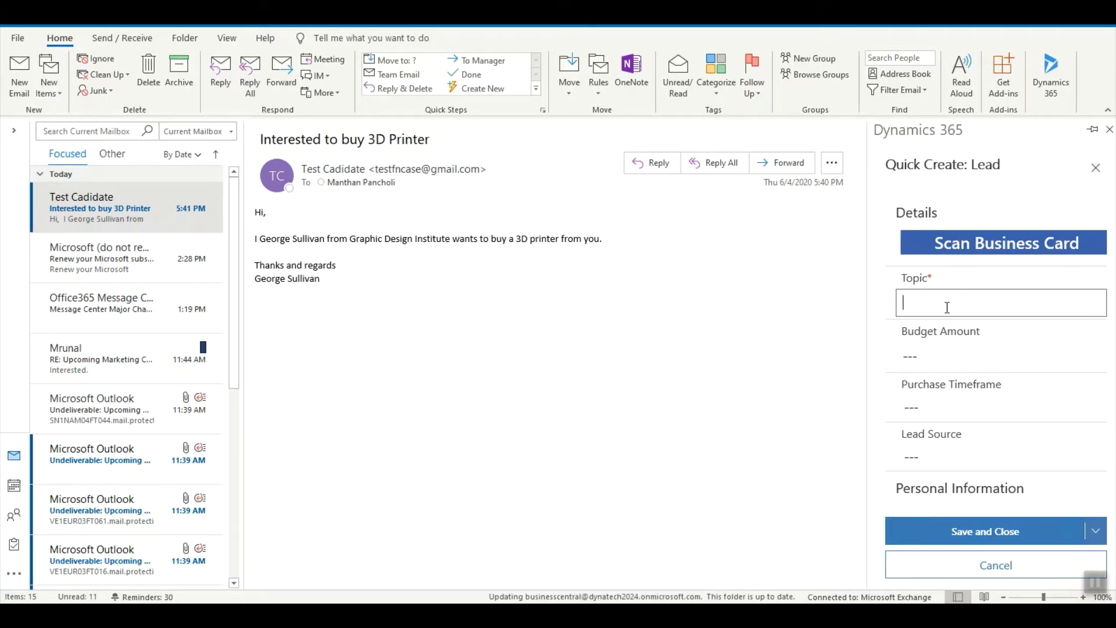
{"action": "type", "text": "Interested"}
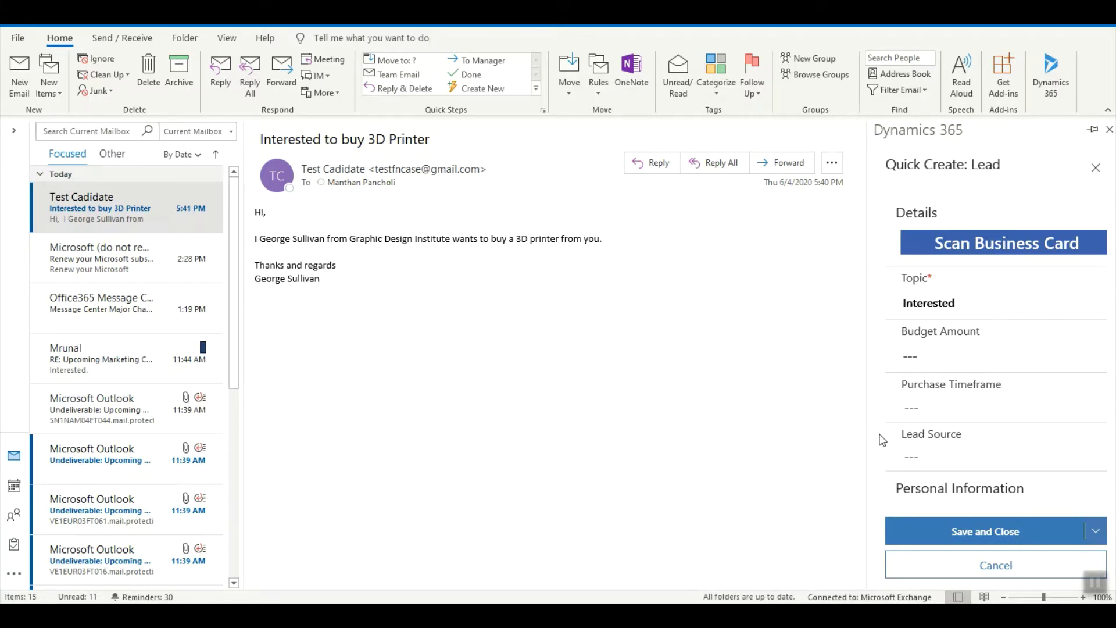
{"action": "left_click_drag", "start_coordinate": [970, 303], "coordinate": [856, 302]}
{"action": "key", "text": "BackSpace"}
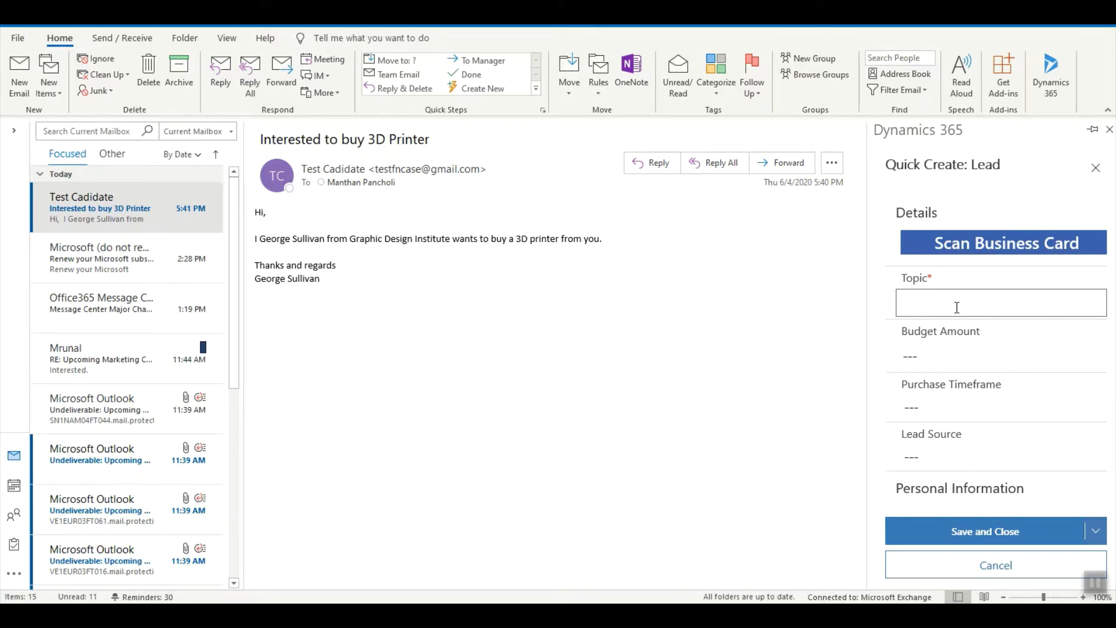
{"action": "type", "text": "3D Printer Inquiry"}
{"action": "scroll", "coordinate": [957, 308], "scroll_direction": "down", "scroll_amount": 5}
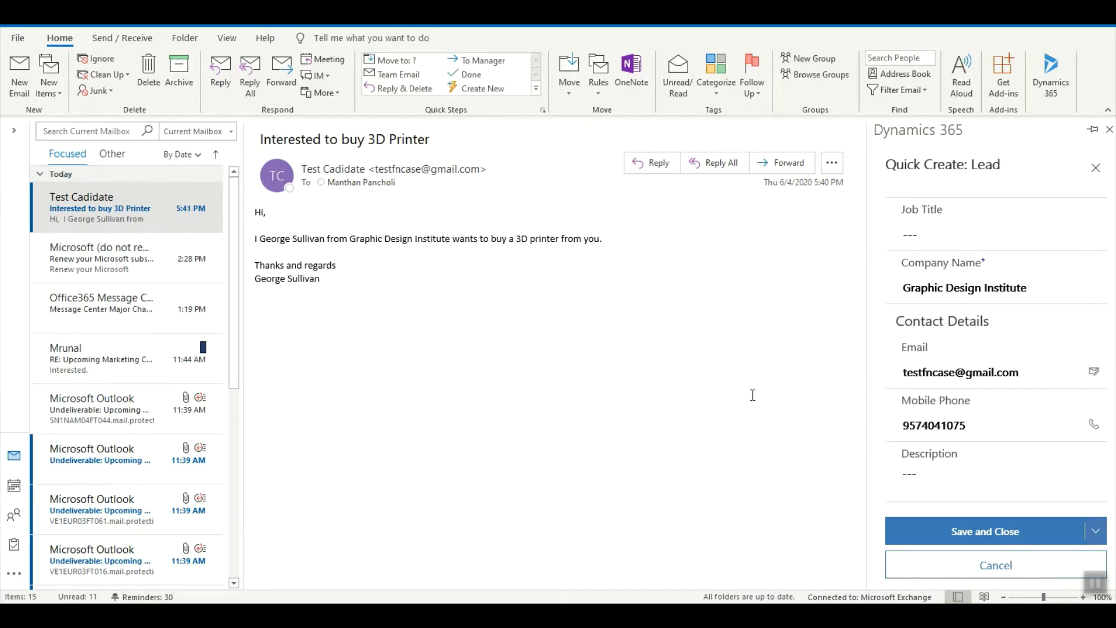
{"action": "left_click", "coordinate": [968, 539]}
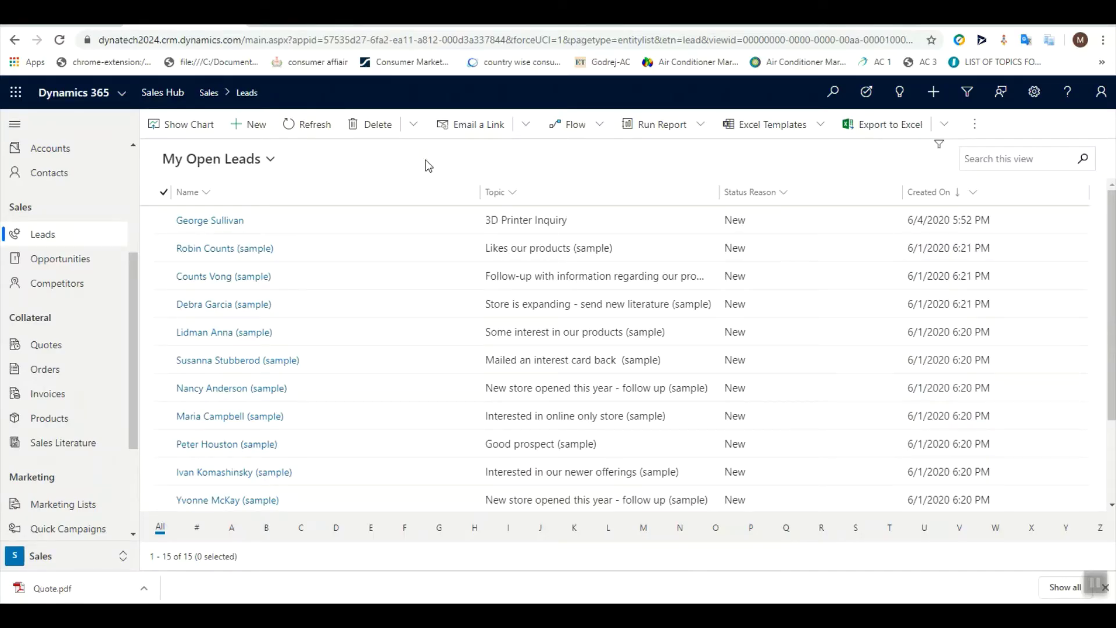
{"action": "double_click", "coordinate": [333, 225]}
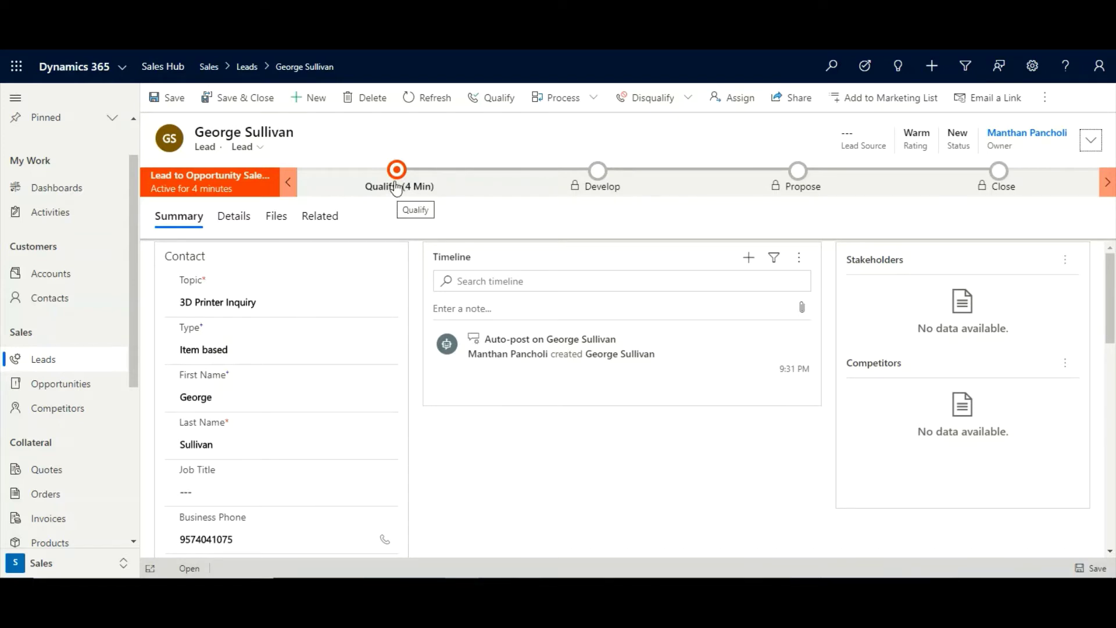
- In the Qualify stage, set timeframe Immediate, budget 50,000 and purchase process Individual
{"action": "left_click", "coordinate": [396, 186]}
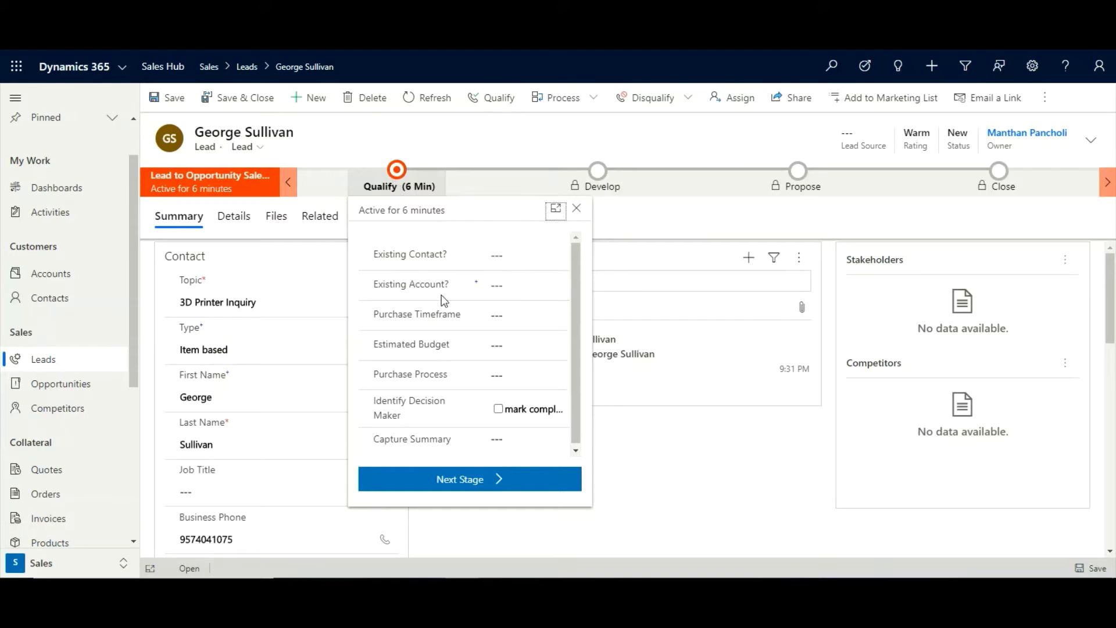
{"action": "left_click", "coordinate": [525, 323]}
{"action": "left_click", "coordinate": [517, 349]}
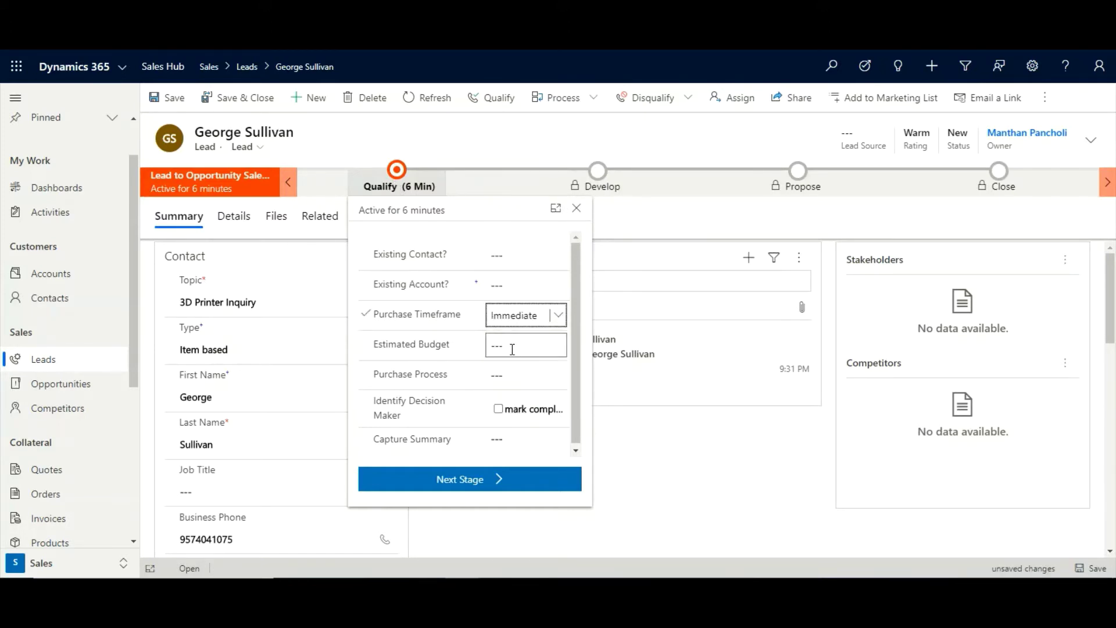
{"action": "left_click", "coordinate": [512, 349]}
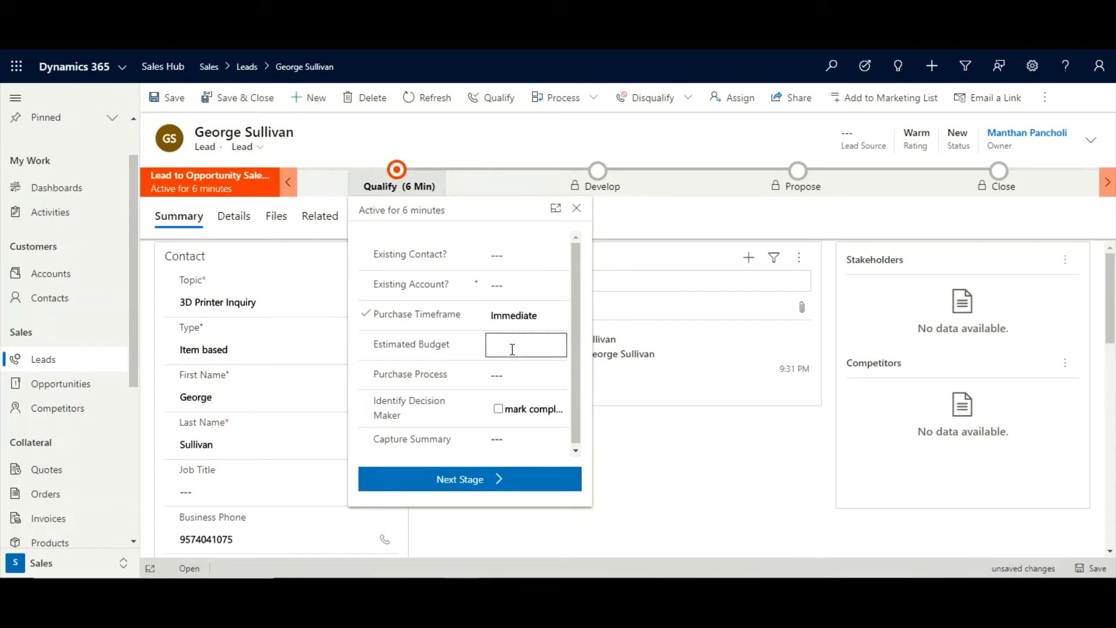
{"action": "type", "text": "50,000"}
{"action": "key", "text": "Tab"}
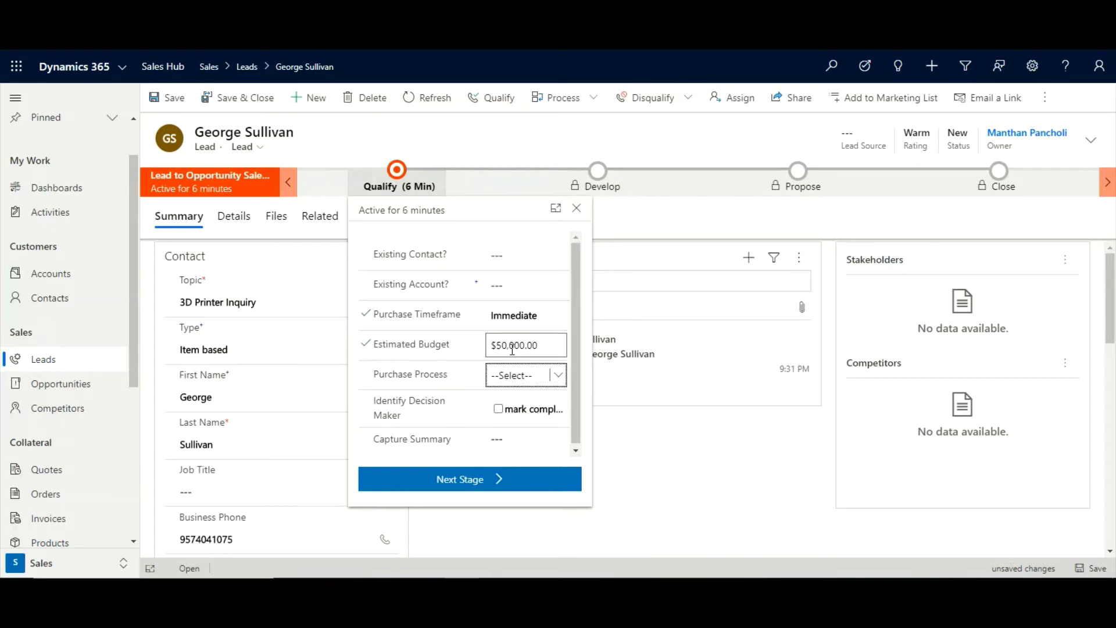
{"action": "key", "text": "Down"}
{"action": "key", "text": "Tab"}
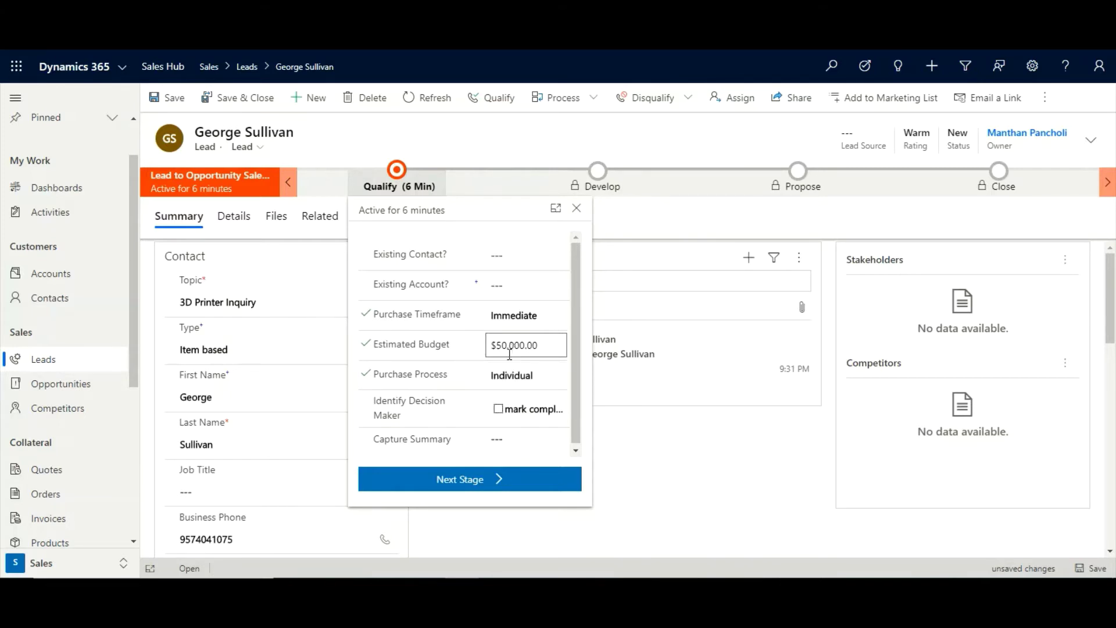
- Mark the decision maker as identified and enter capture summary 'Phone Inquiry'
{"action": "left_click", "coordinate": [498, 409]}
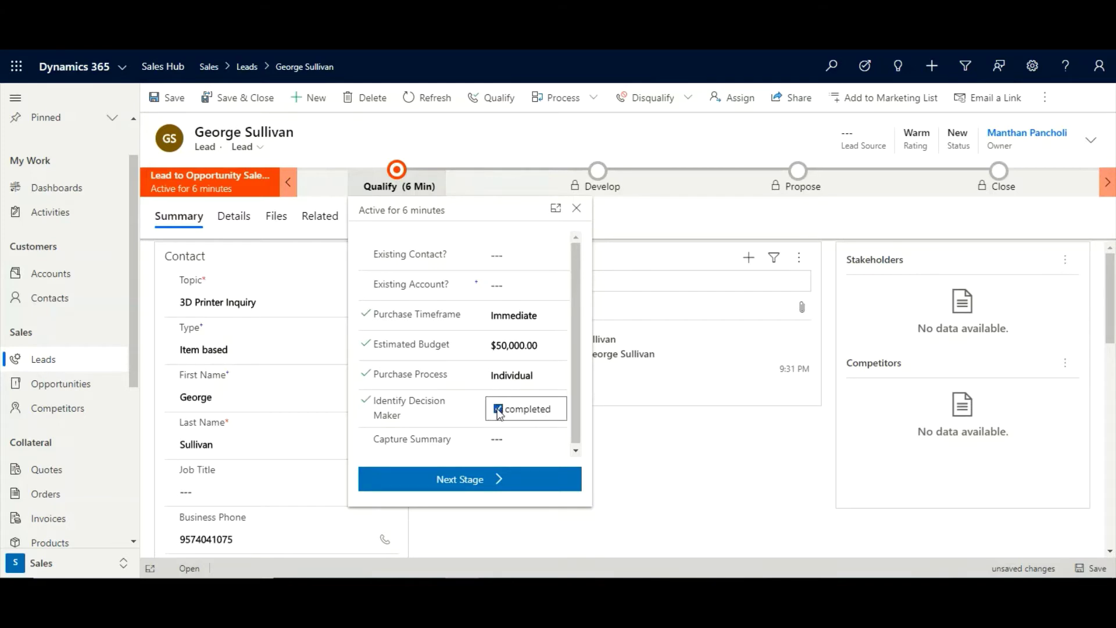
{"action": "left_click", "coordinate": [503, 440]}
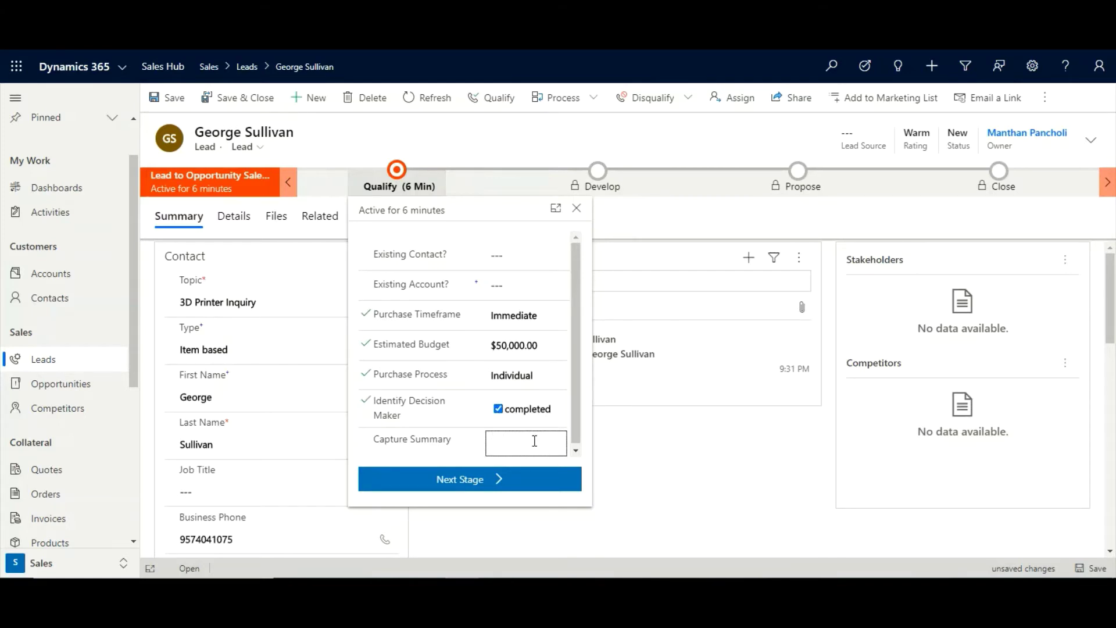
{"action": "type", "text": "Phone I"}
{"action": "type", "text": "nquiry"}
{"action": "key", "text": "Tab"}
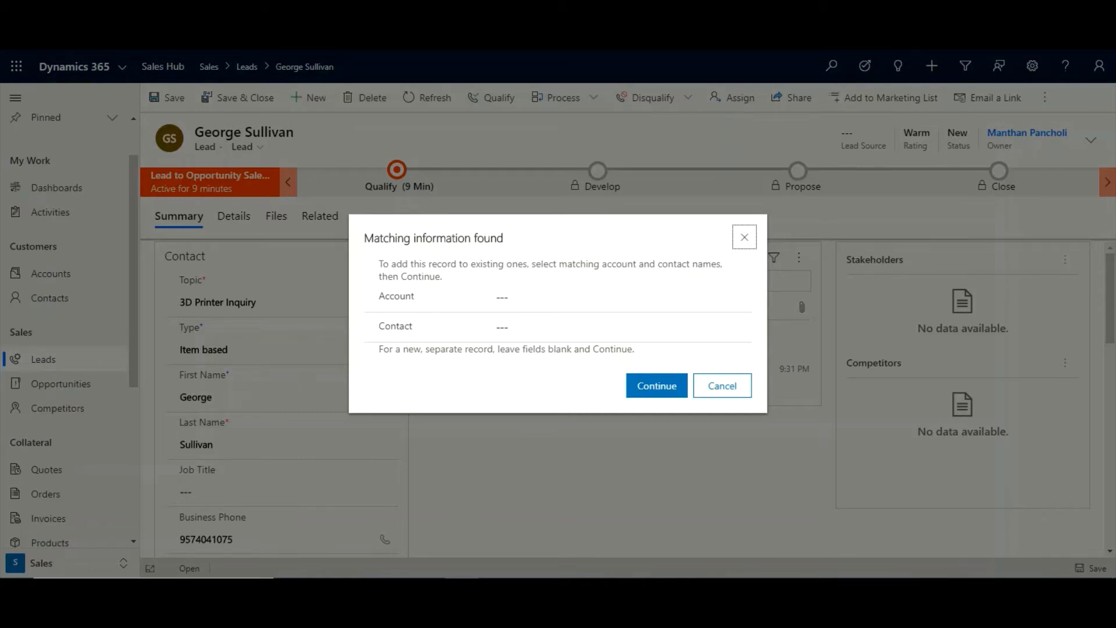
- Match the lead to account Graphic Design Institute and contact George Sullivan, then continue
{"action": "left_click", "coordinate": [520, 298]}
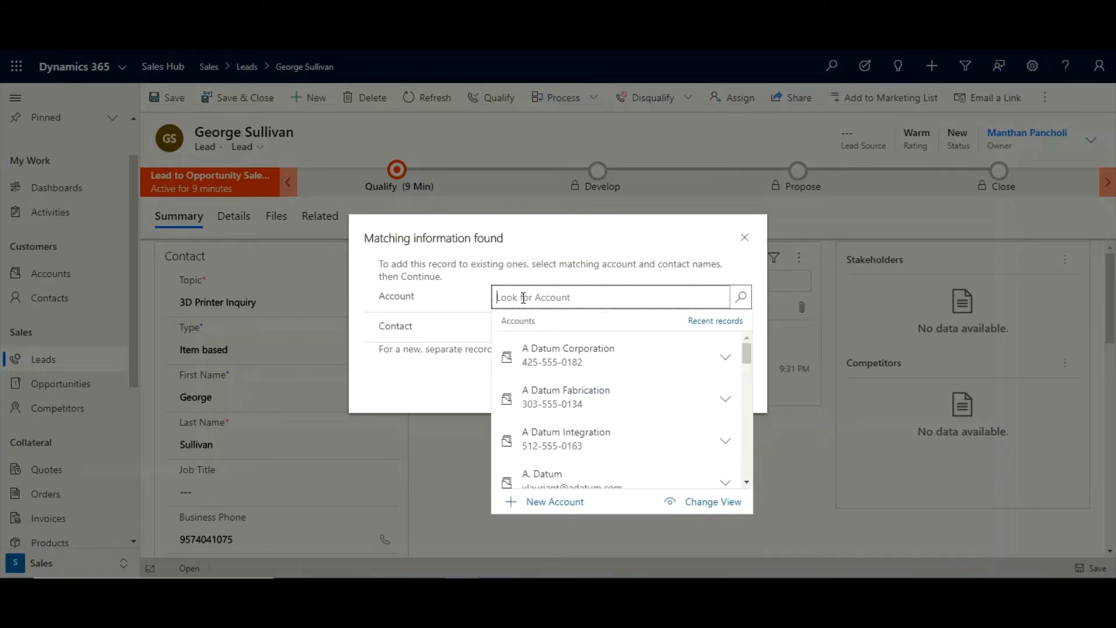
{"action": "type", "text": "grap"}
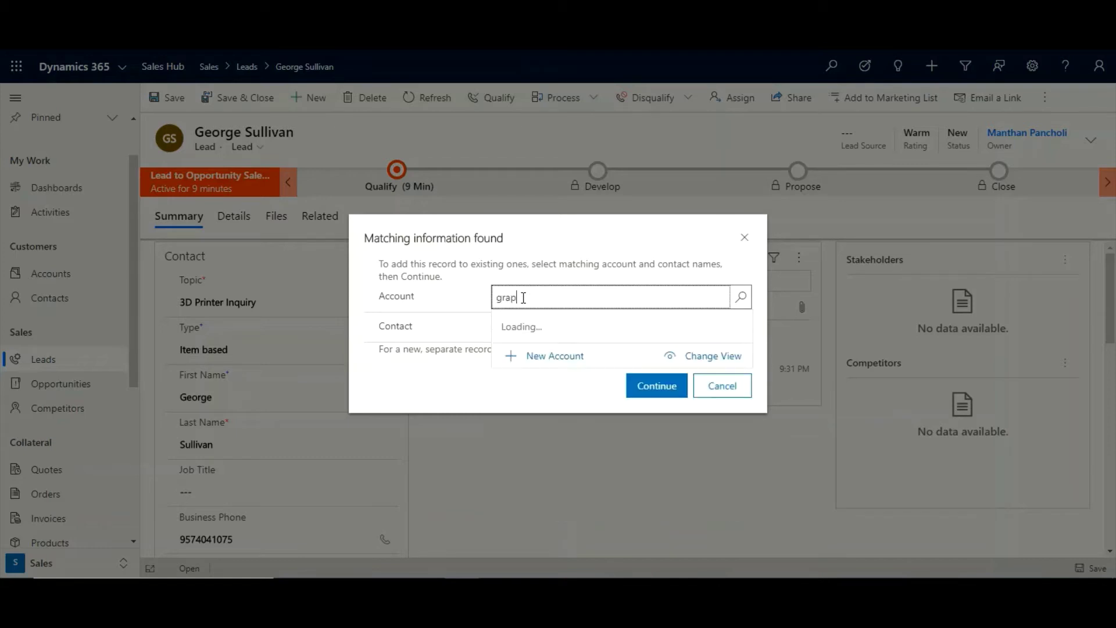
{"action": "type", "text": "hi"}
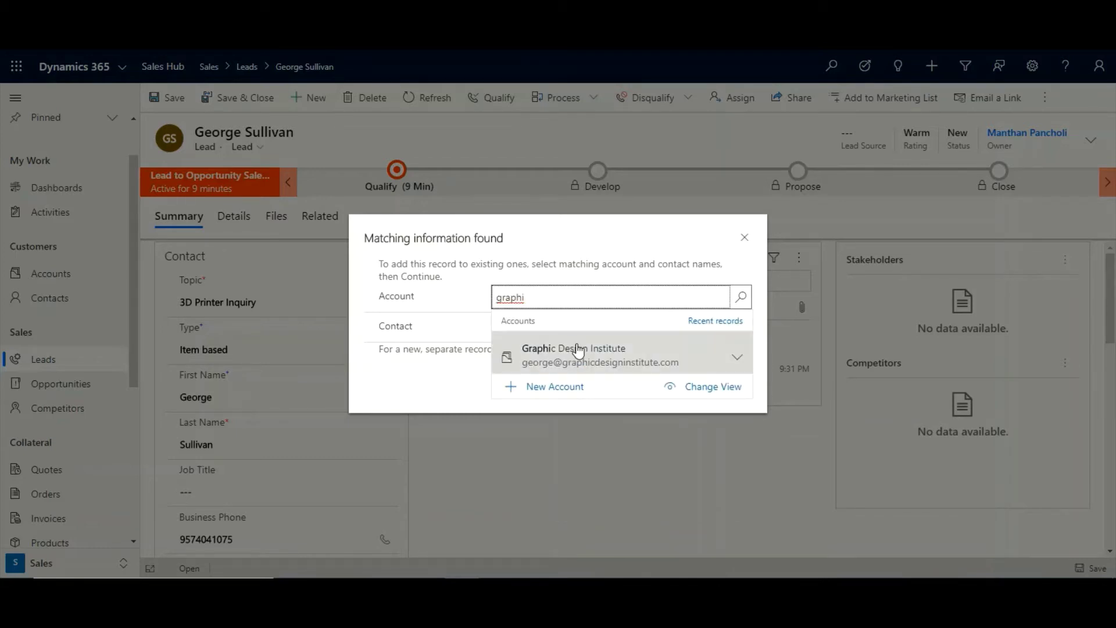
{"action": "left_click", "coordinate": [568, 351]}
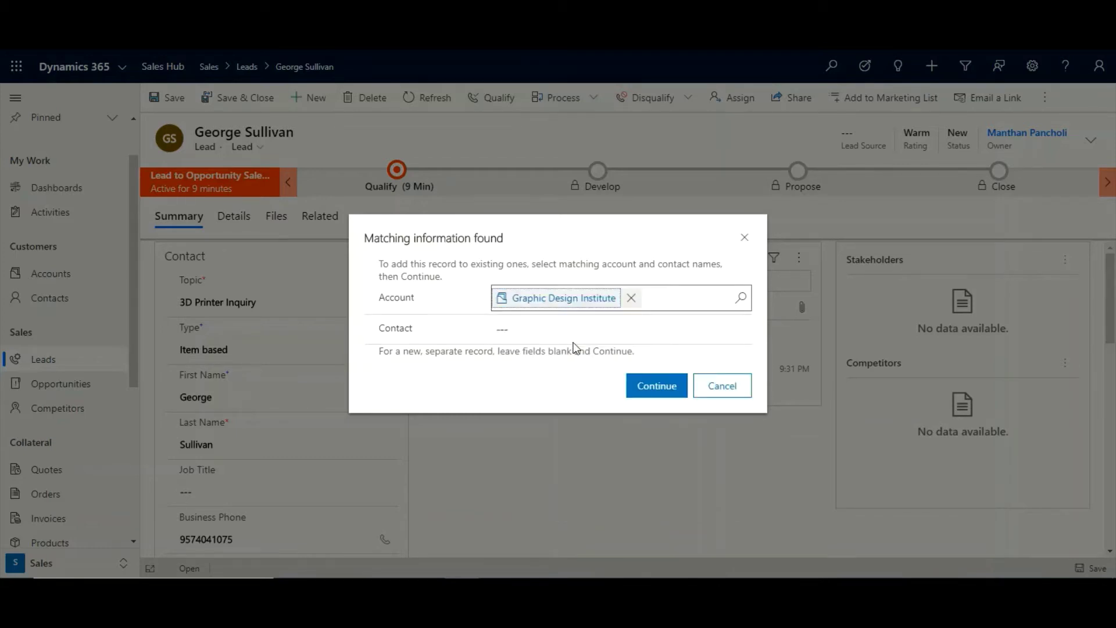
{"action": "left_click", "coordinate": [562, 330]}
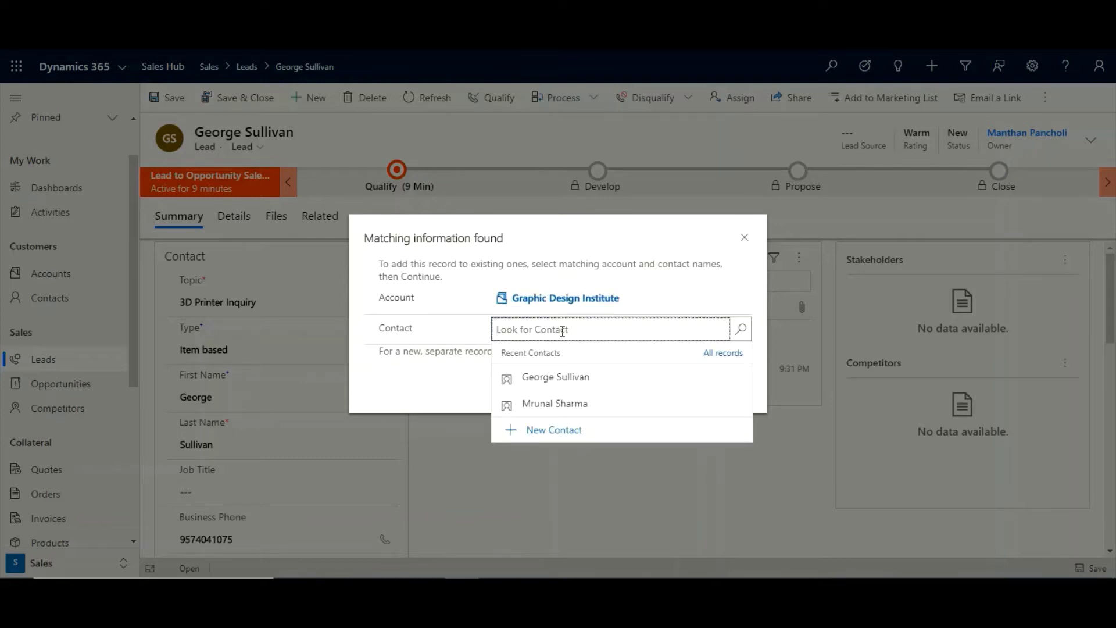
{"action": "left_click", "coordinate": [572, 377]}
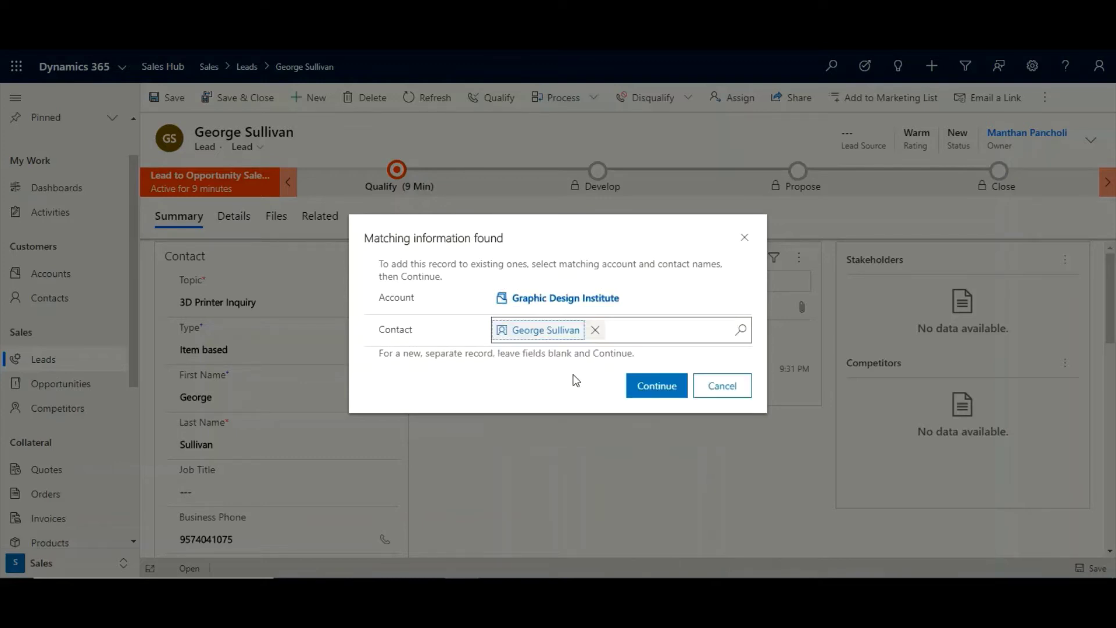
{"action": "left_click", "coordinate": [648, 388]}
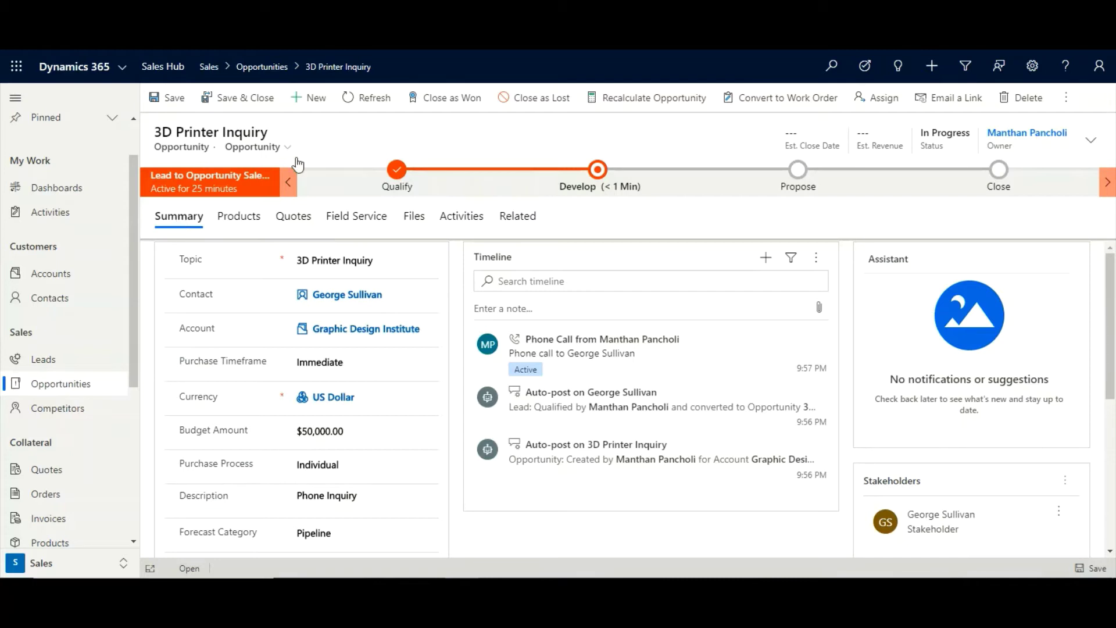
{"action": "left_click", "coordinate": [462, 220]}
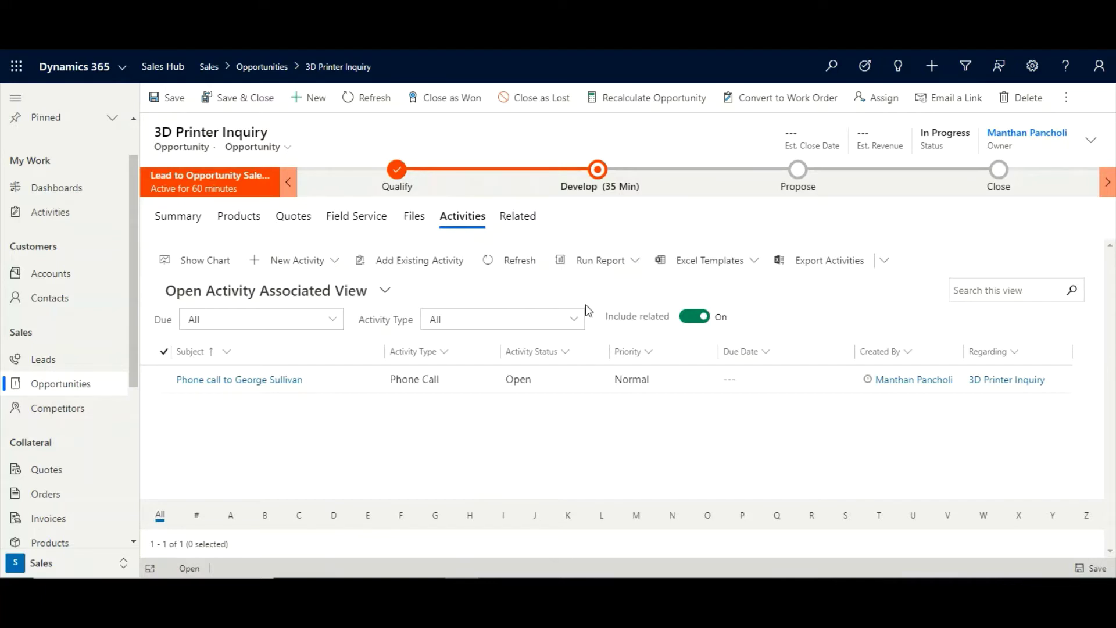
{"action": "left_click", "coordinate": [286, 380]}
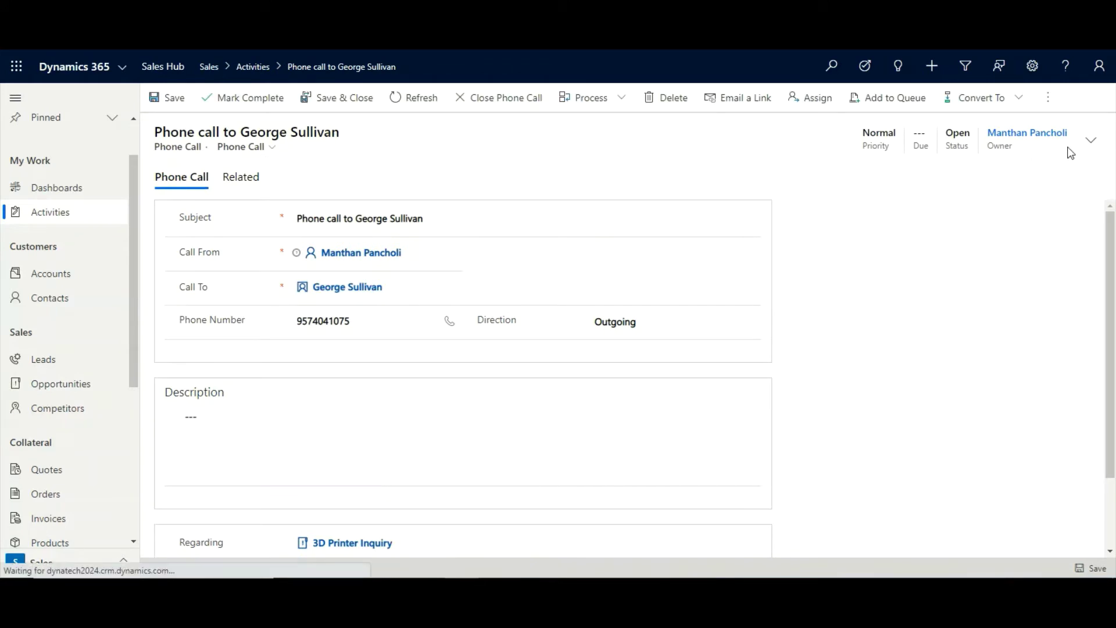
{"action": "left_click", "coordinate": [1090, 141]}
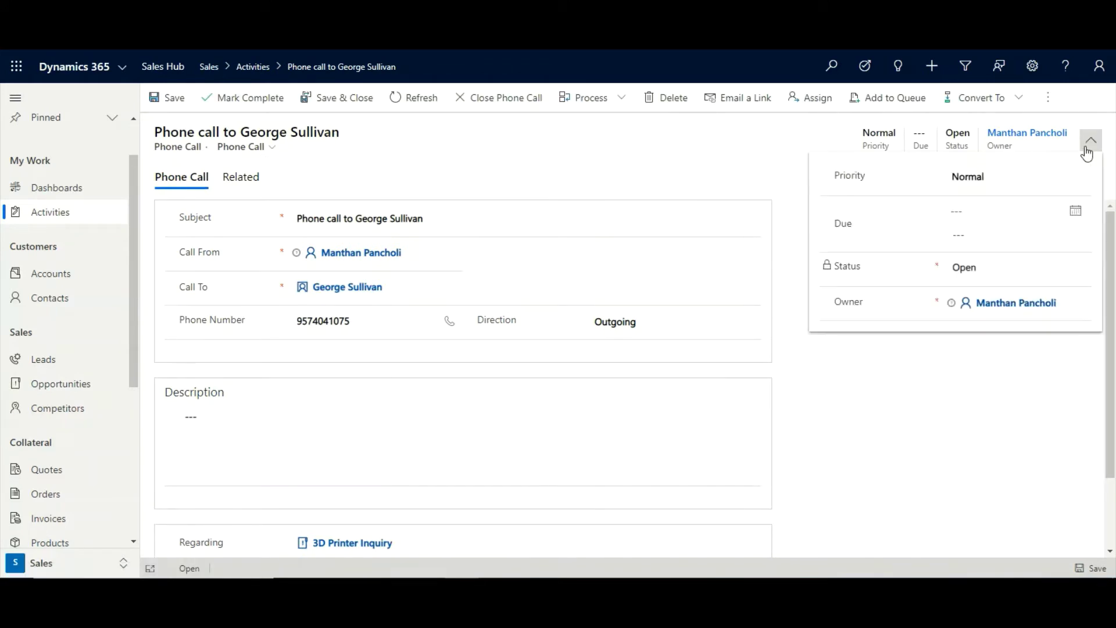
{"action": "left_click", "coordinate": [1076, 211]}
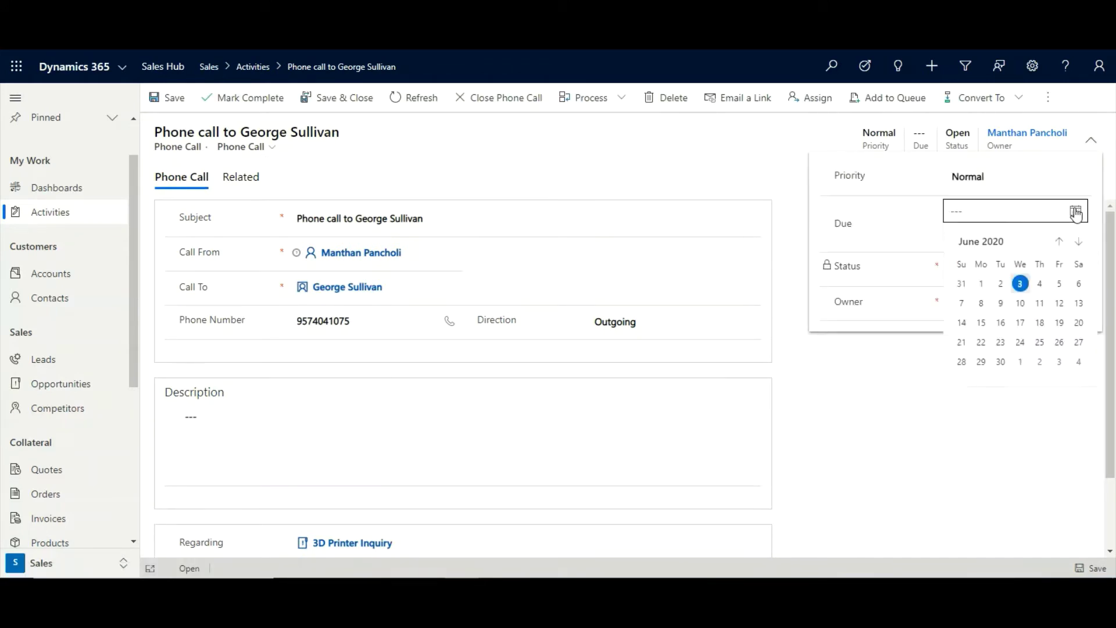
{"action": "left_click", "coordinate": [1059, 284]}
{"action": "left_click", "coordinate": [953, 235]}
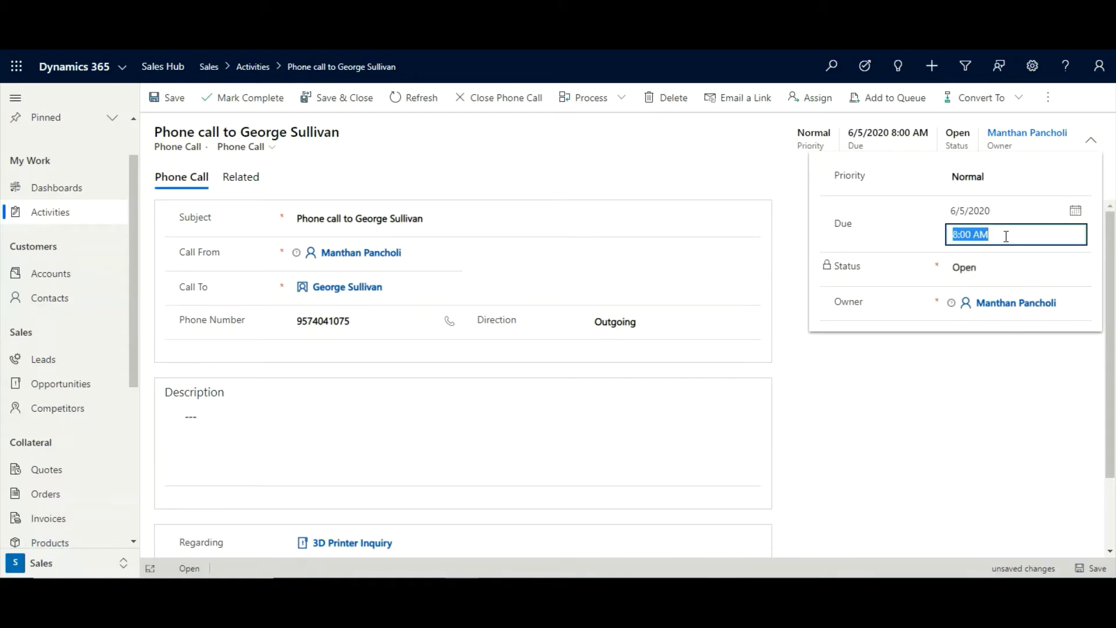
{"action": "left_click", "coordinate": [962, 235]}
{"action": "key", "text": "BackSpace"}
{"action": "type", "text": "10"}
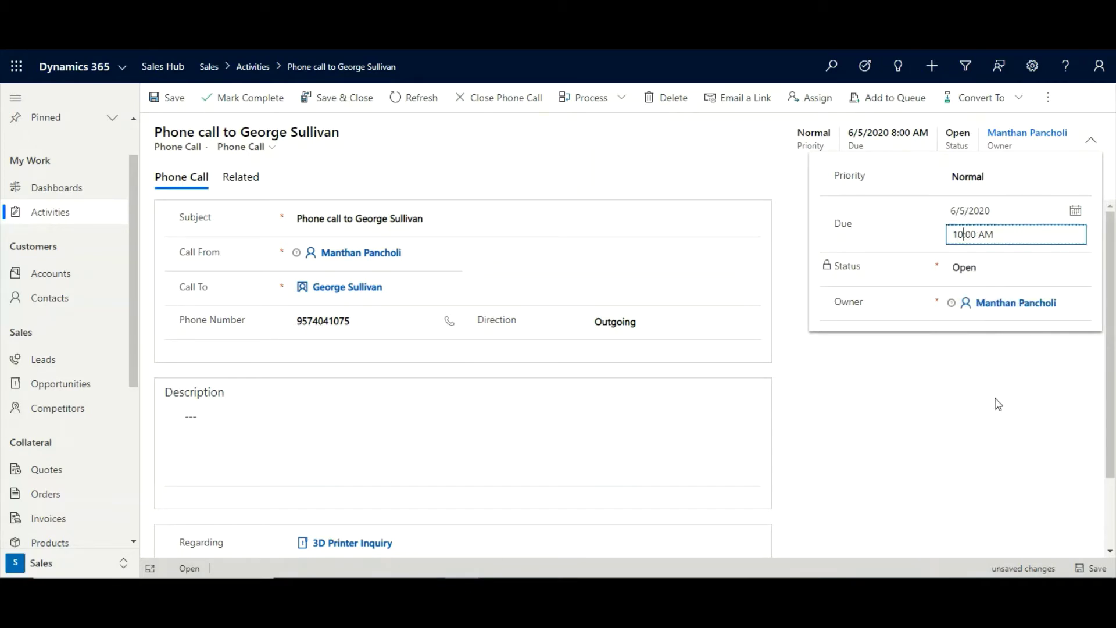
{"action": "left_click", "coordinate": [1023, 442]}
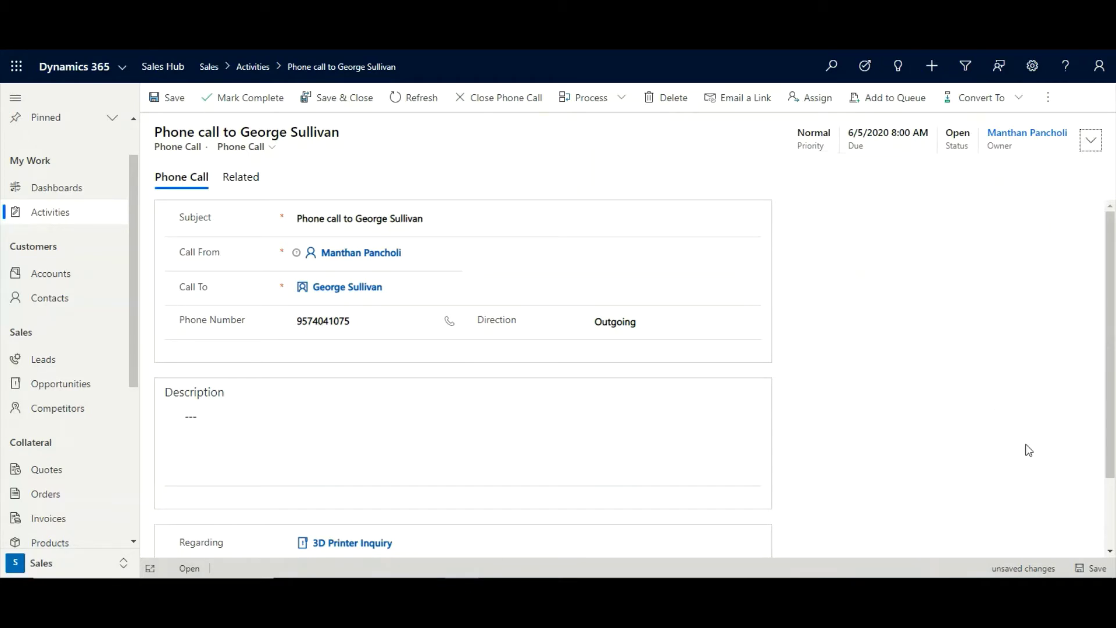
{"action": "left_click", "coordinate": [1087, 569]}
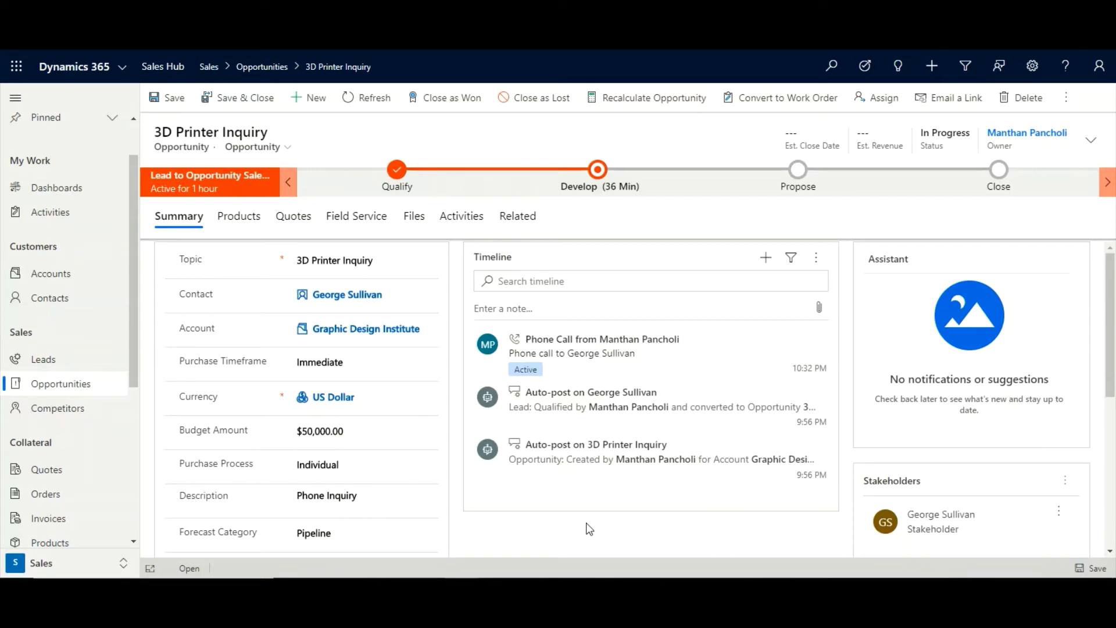
{"action": "scroll", "coordinate": [686, 507], "scroll_direction": "down", "scroll_amount": 3}
{"action": "scroll", "coordinate": [697, 505], "scroll_direction": "down", "scroll_amount": 1}
{"action": "scroll", "coordinate": [759, 487], "scroll_direction": "down", "scroll_amount": 1}
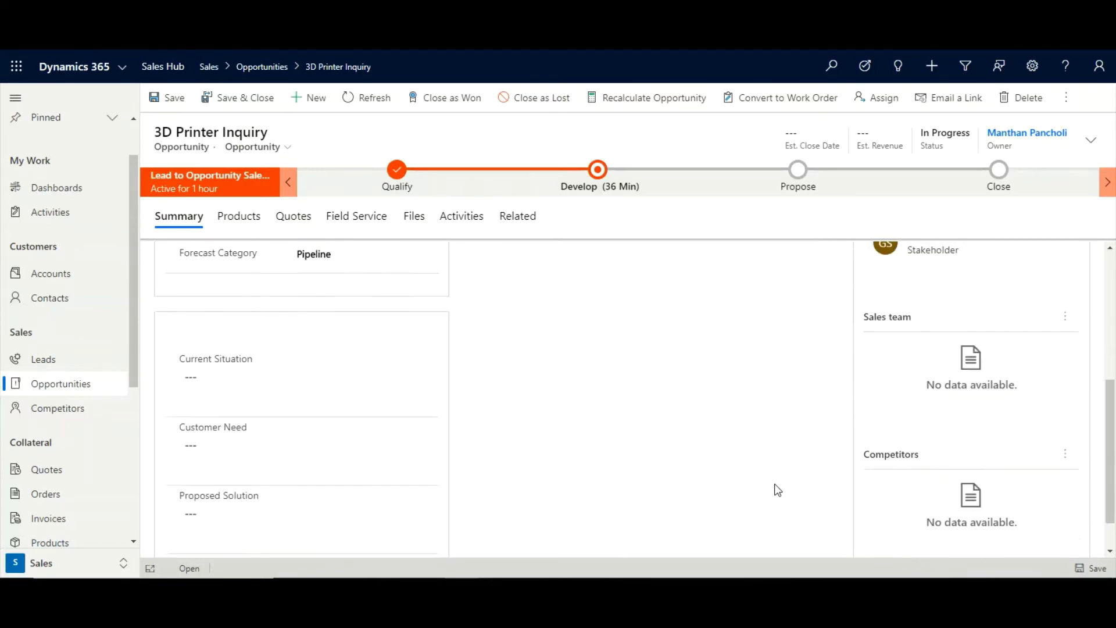
{"action": "left_click", "coordinate": [1064, 460]}
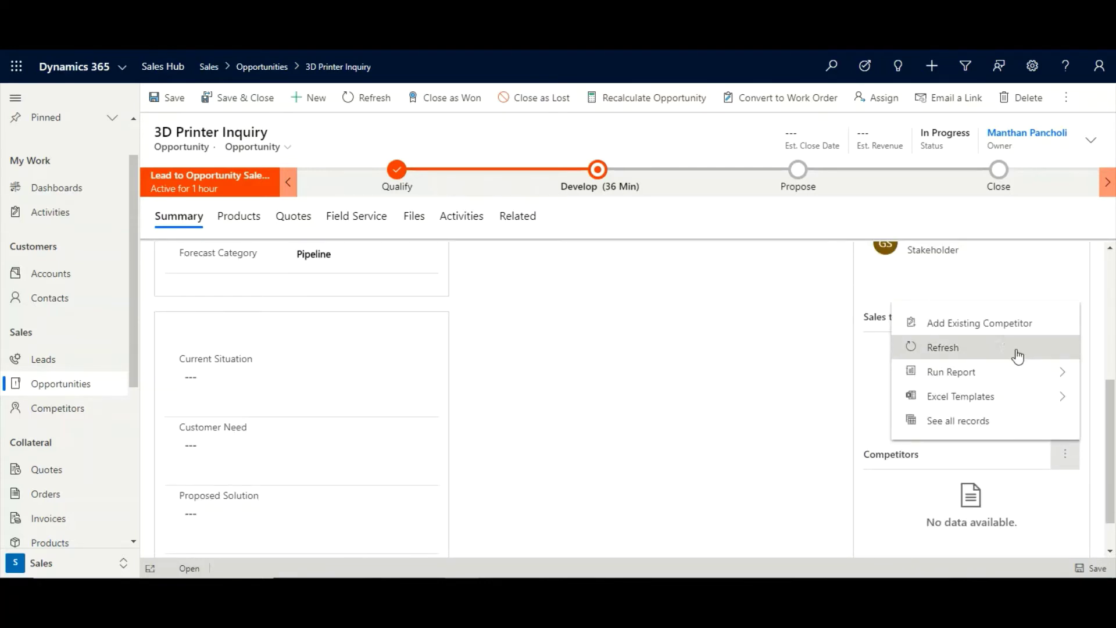
{"action": "left_click", "coordinate": [1007, 326]}
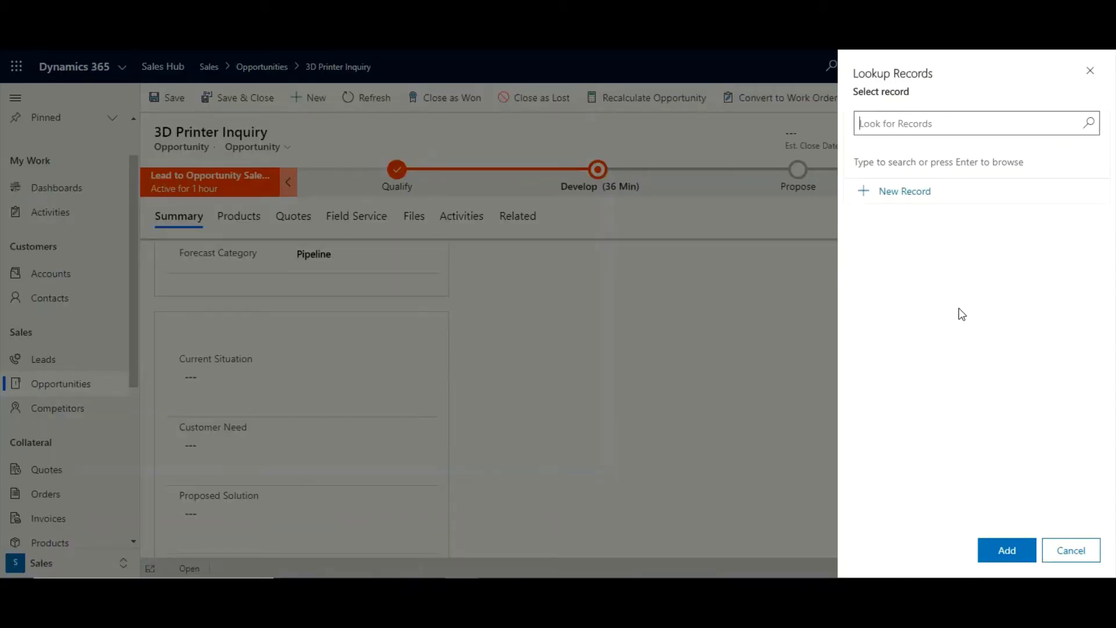
{"action": "type", "text": "ca"}
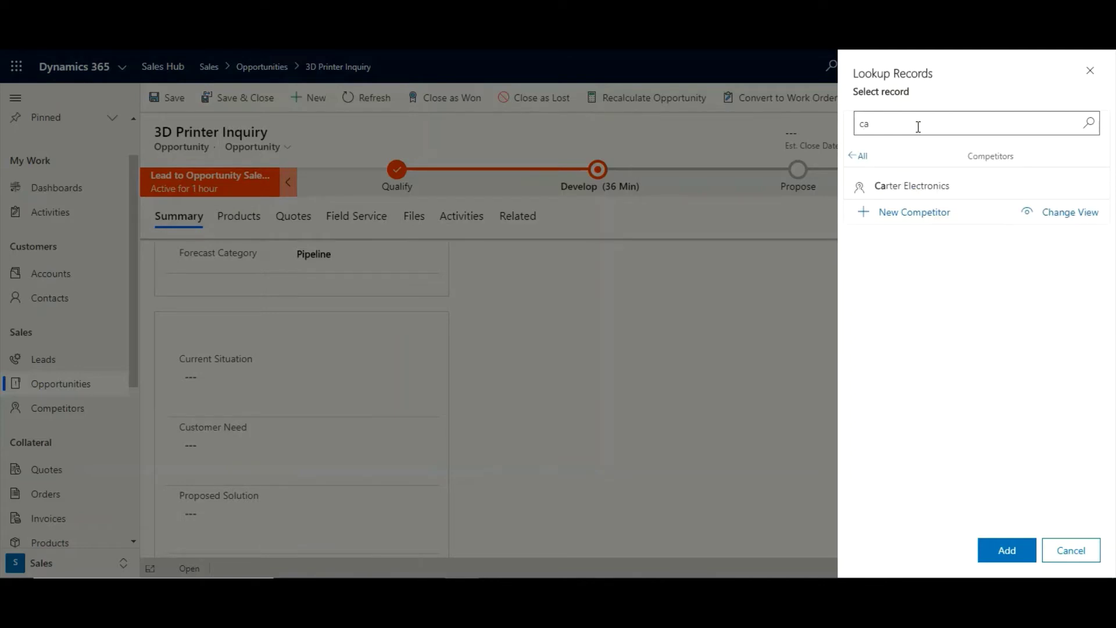
{"action": "type", "text": "rter"}
{"action": "left_click", "coordinate": [1071, 550]}
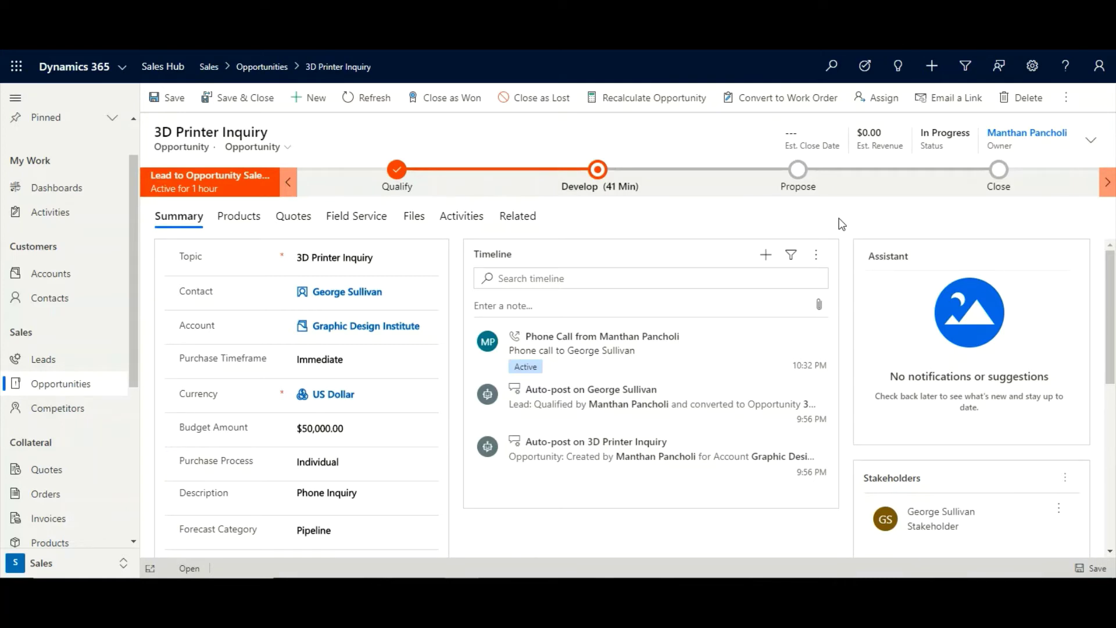
- Add existing competitor Carter Electronics, found by searching 'carter', to the Competitors list
{"action": "scroll", "coordinate": [1052, 376], "scroll_direction": "down", "scroll_amount": 1}
{"action": "scroll", "coordinate": [1049, 383], "scroll_direction": "down", "scroll_amount": 2}
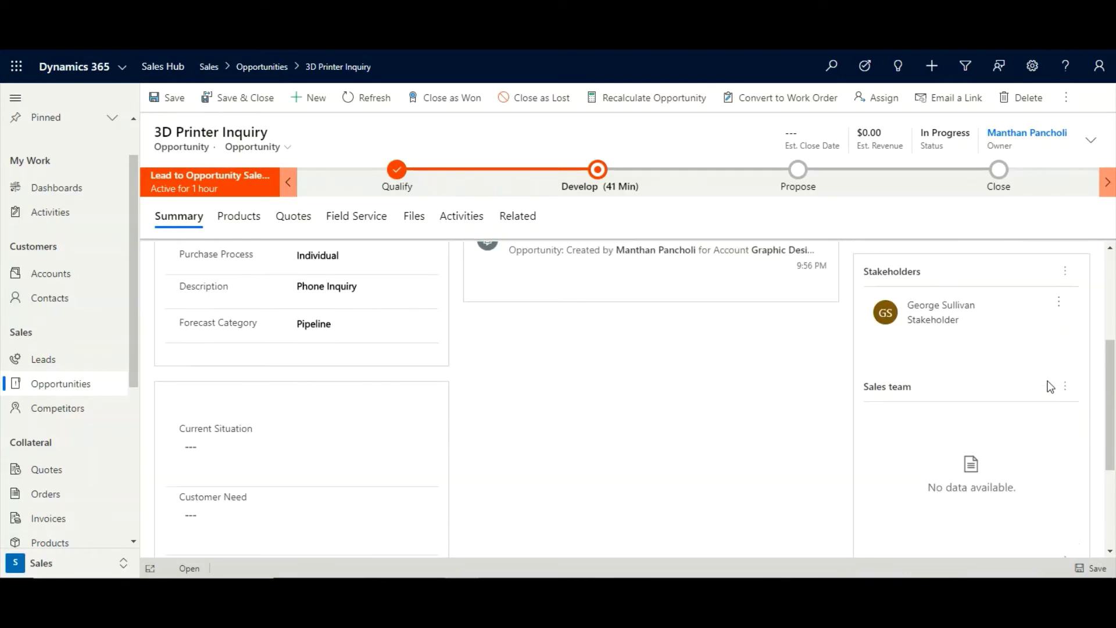
{"action": "scroll", "coordinate": [1051, 387], "scroll_direction": "down", "scroll_amount": 1}
{"action": "scroll", "coordinate": [1049, 388], "scroll_direction": "down", "scroll_amount": 2}
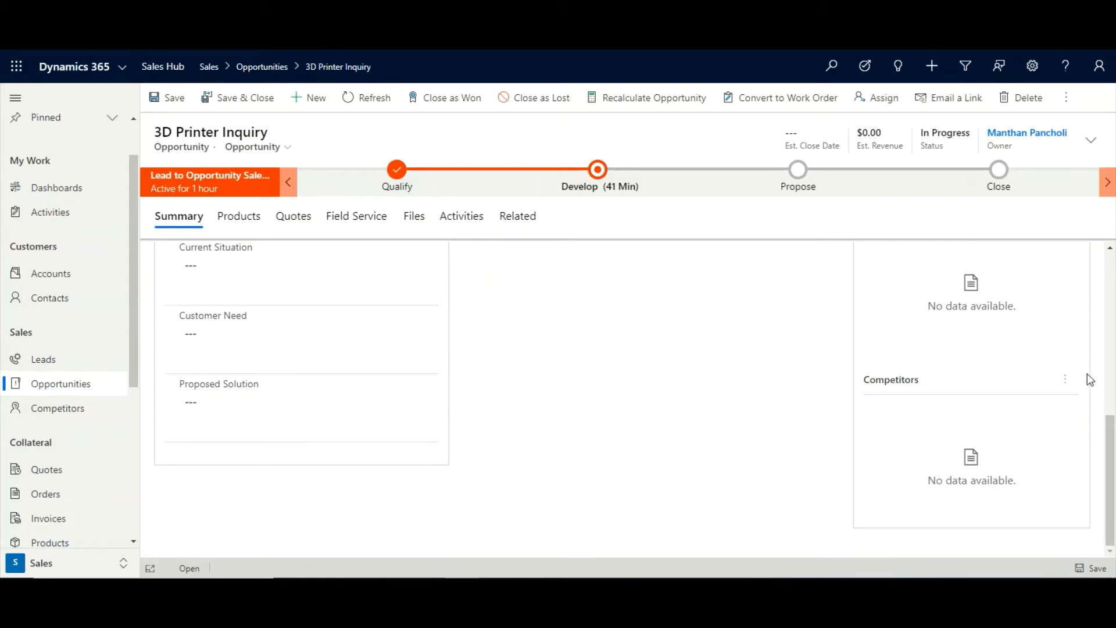
{"action": "left_click", "coordinate": [1072, 382]}
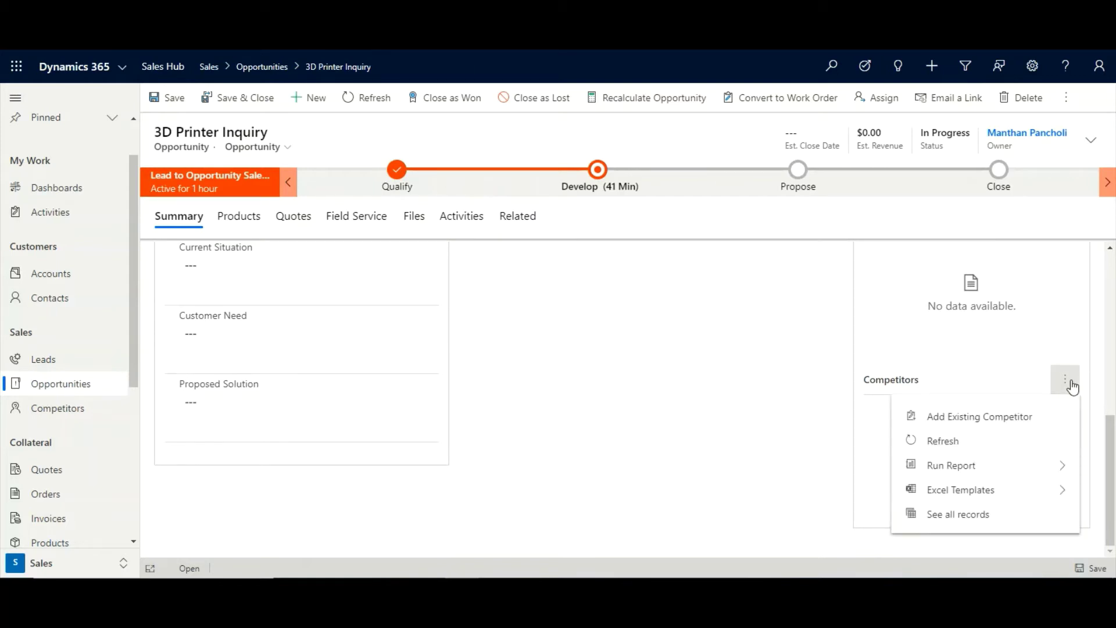
{"action": "left_click", "coordinate": [990, 426]}
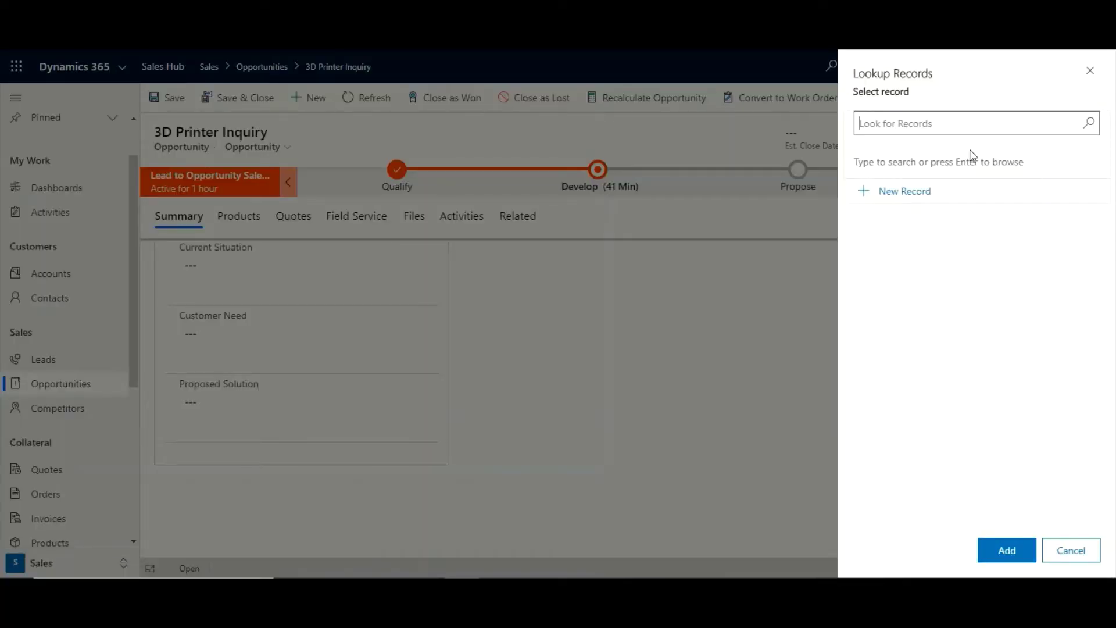
{"action": "type", "text": "carter"}
{"action": "left_click", "coordinate": [962, 187]}
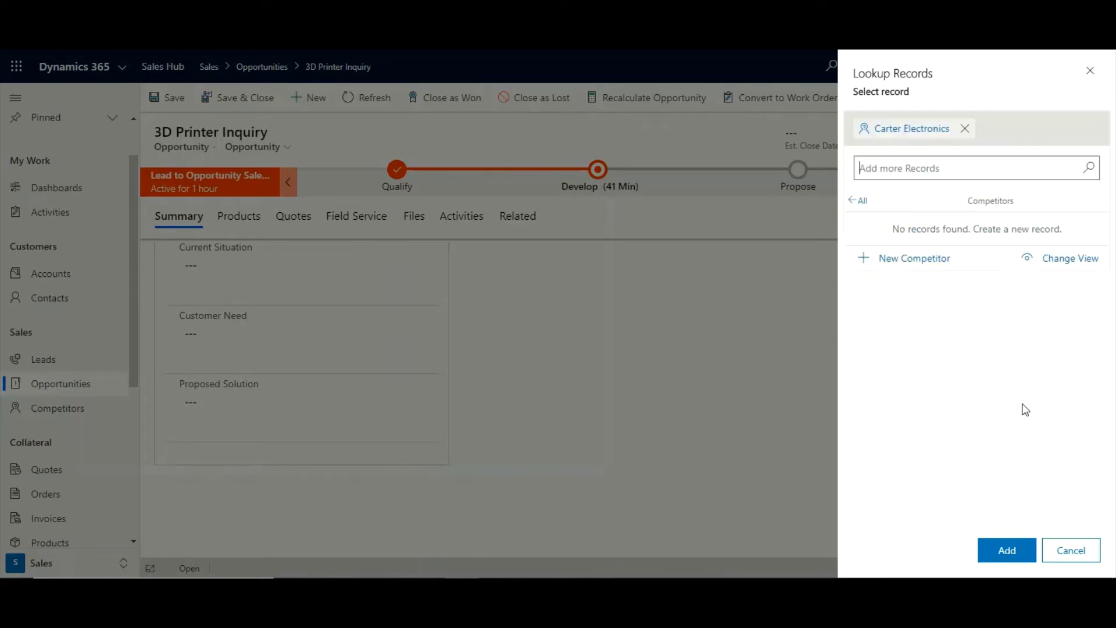
{"action": "left_click", "coordinate": [1010, 547]}
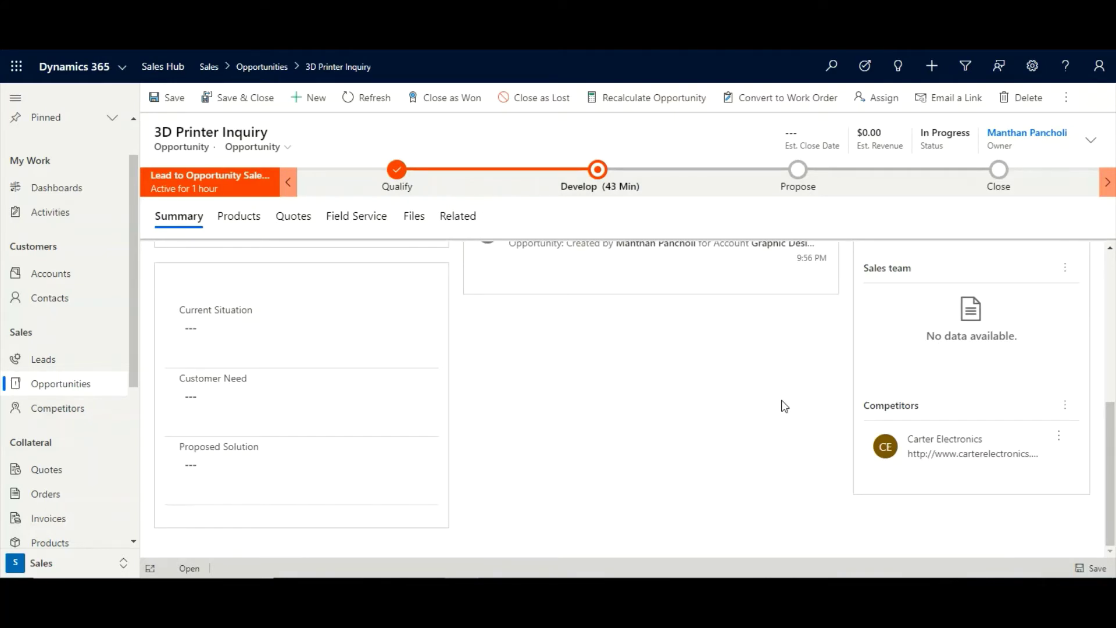
- On the Products tab, set the price list to Printer Price List and save
{"action": "left_click", "coordinate": [244, 219]}
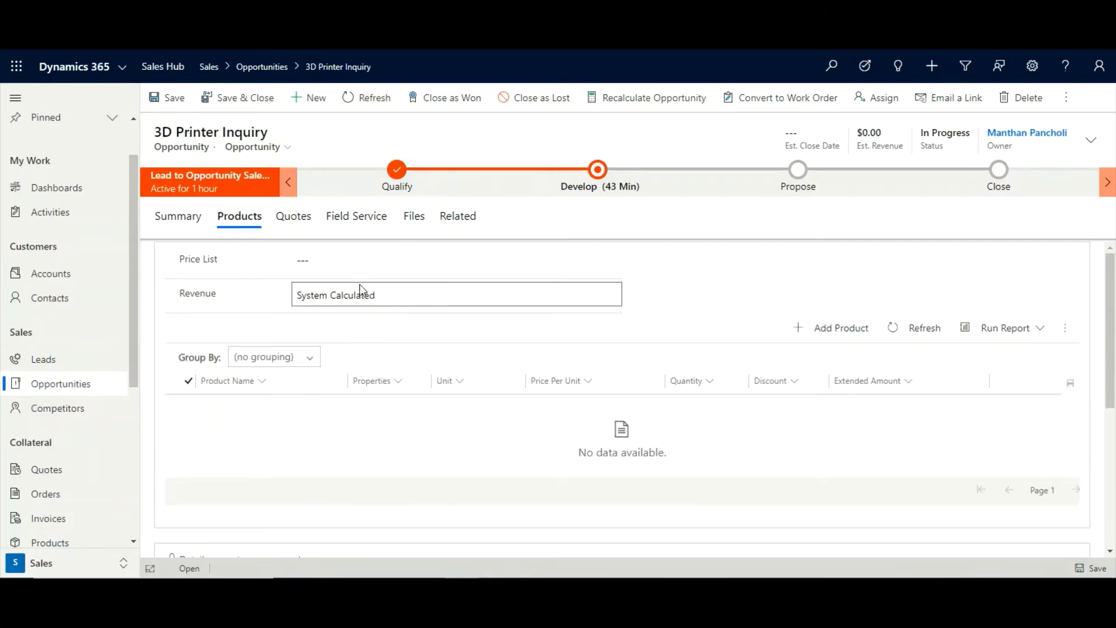
{"action": "left_click", "coordinate": [360, 258]}
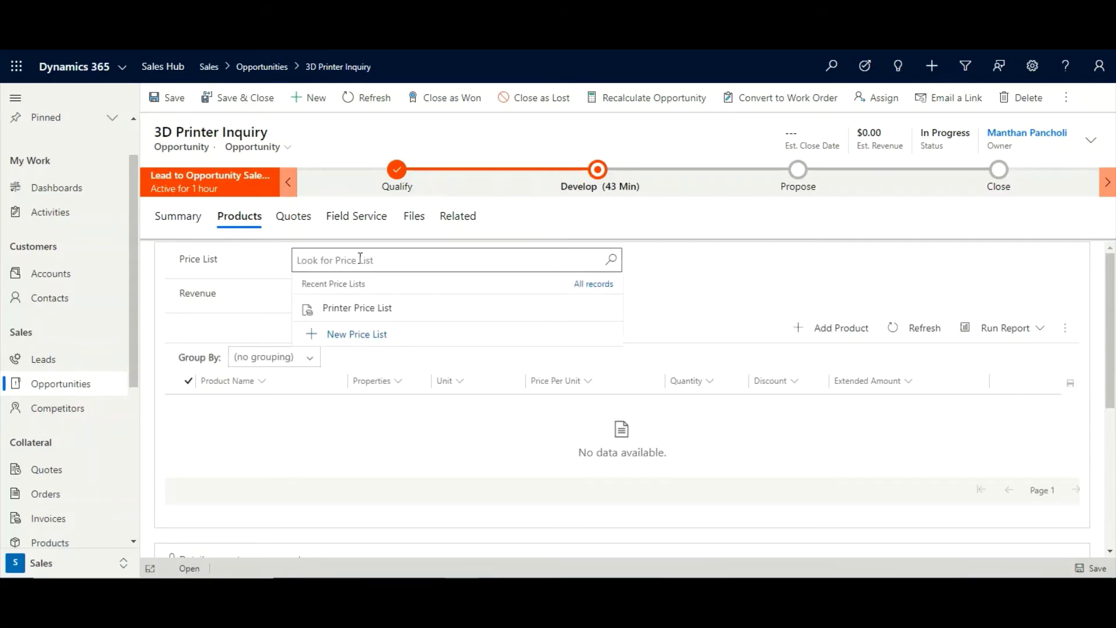
{"action": "left_click", "coordinate": [371, 300]}
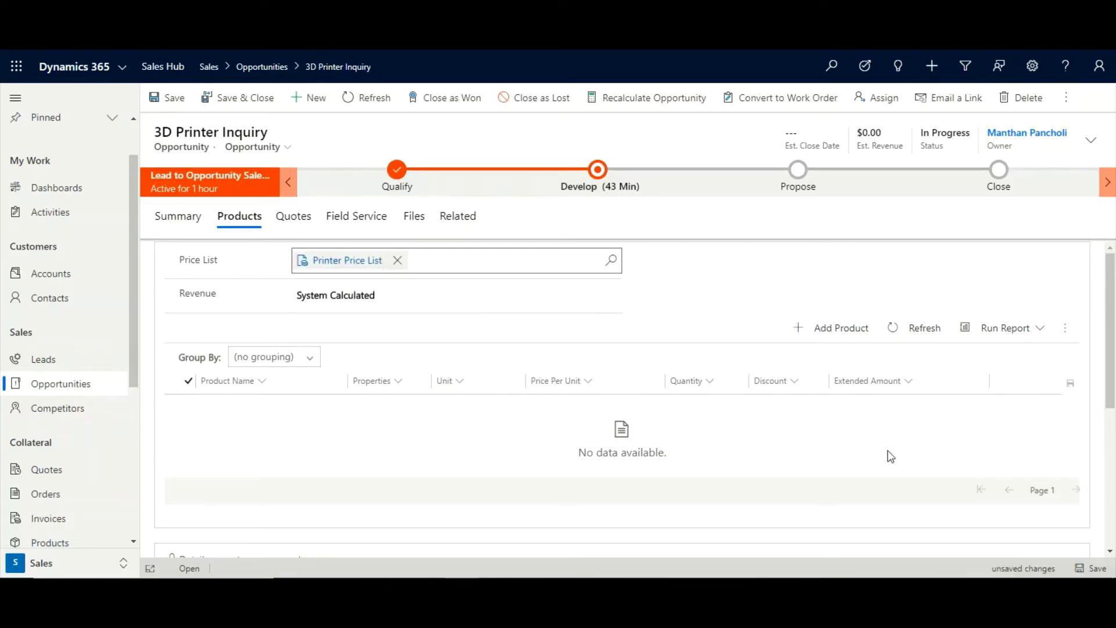
{"action": "left_click", "coordinate": [1086, 568]}
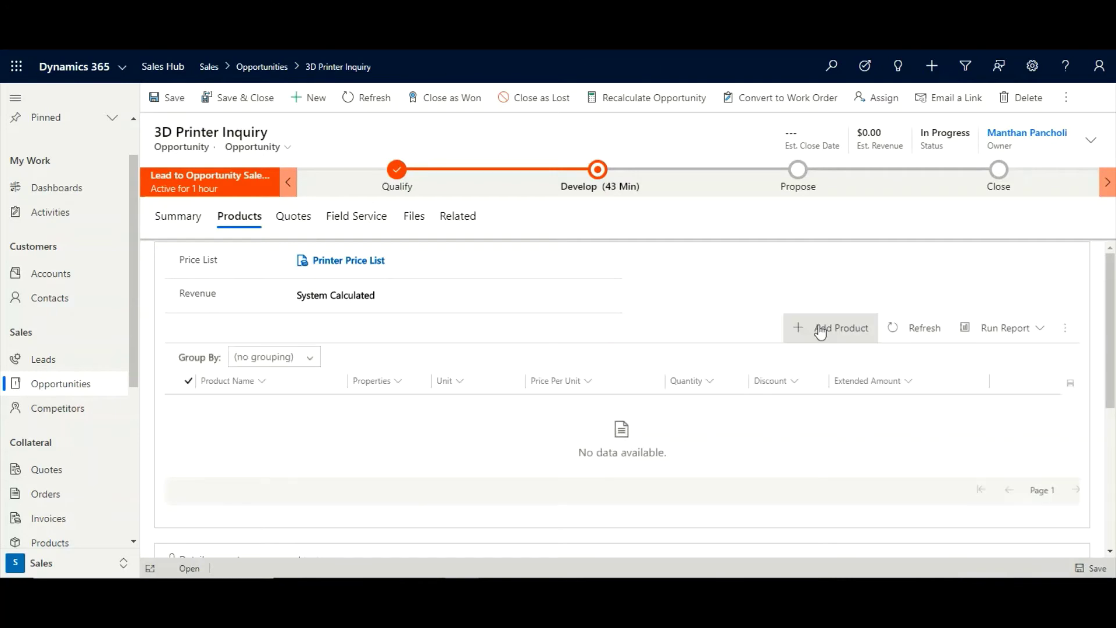
- Add a Carbon Fiber 3D Printer 15 product line, quantity 3, and save it
{"action": "left_click", "coordinate": [820, 330]}
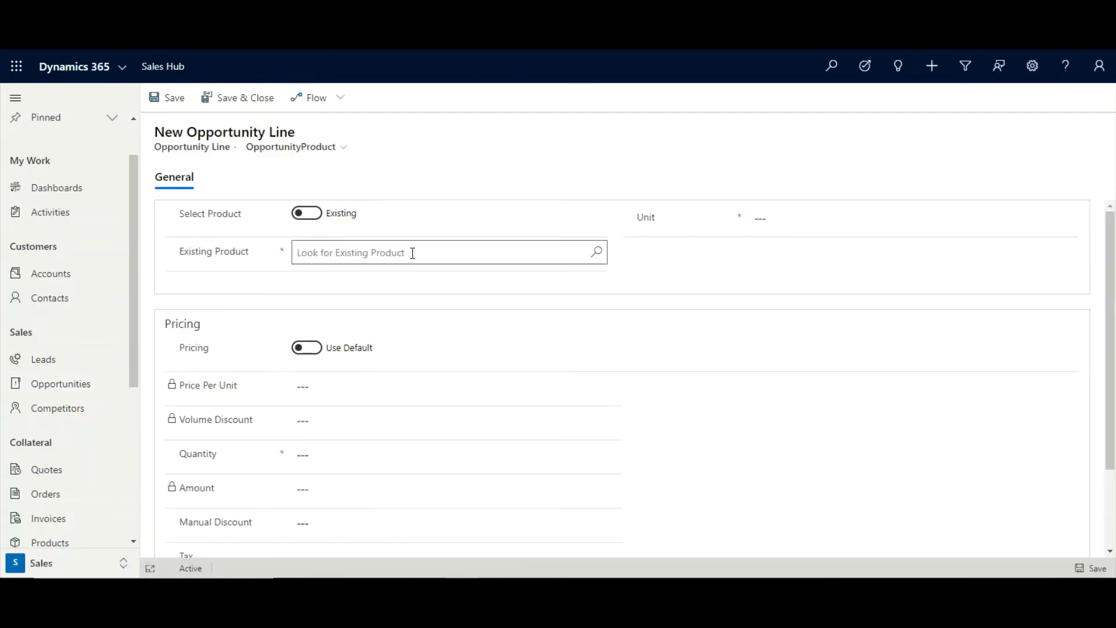
{"action": "type", "text": "carb"}
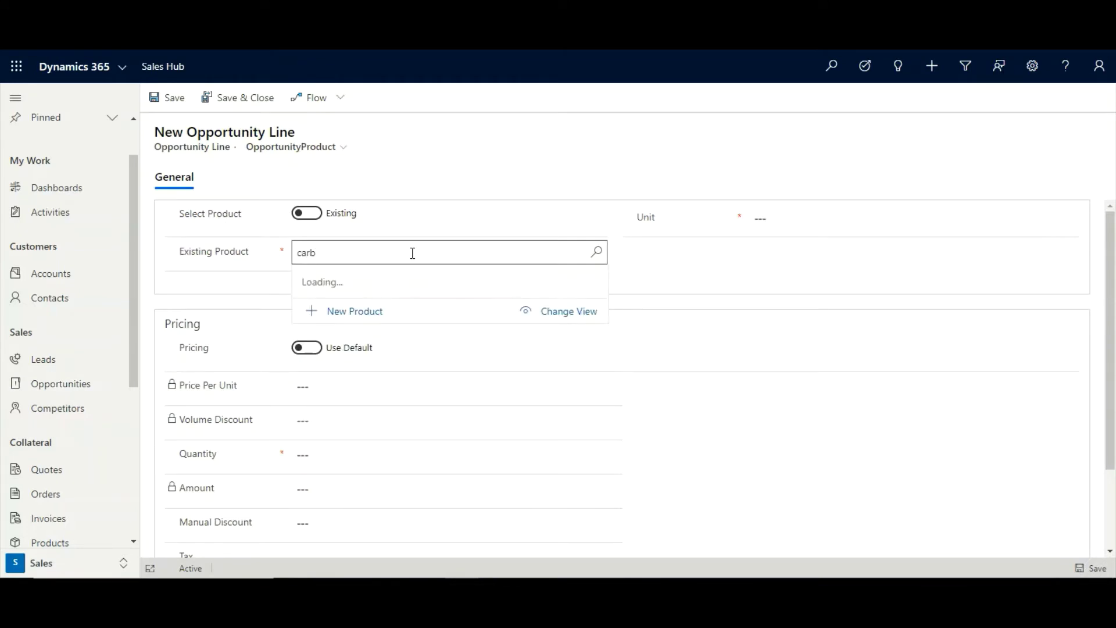
{"action": "type", "text": "on fi"}
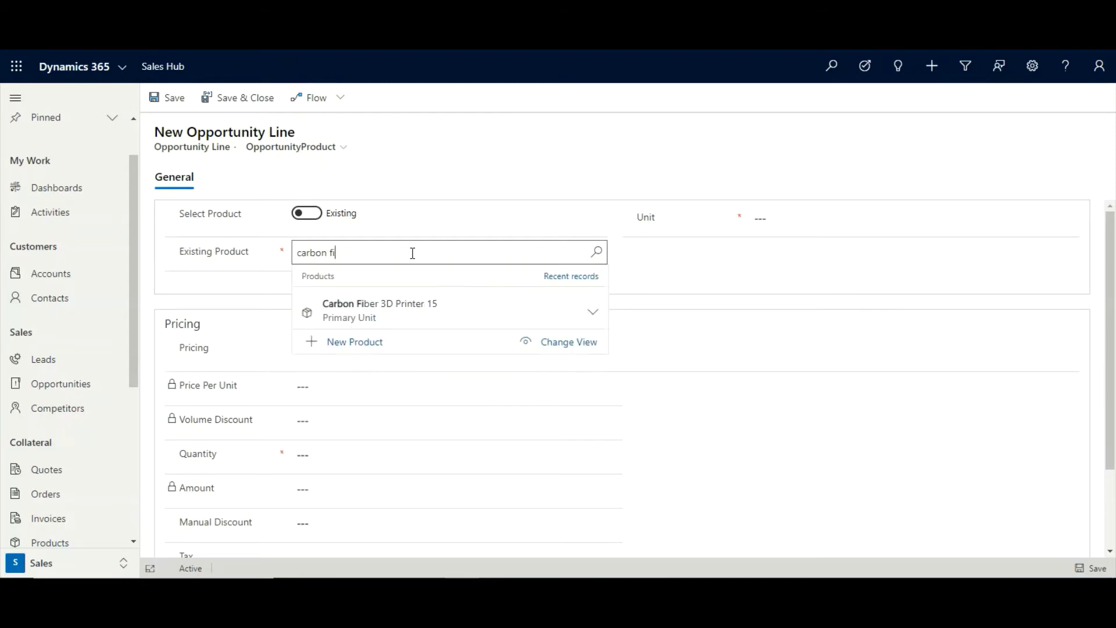
{"action": "type", "text": "ber"}
{"action": "left_click", "coordinate": [426, 304]}
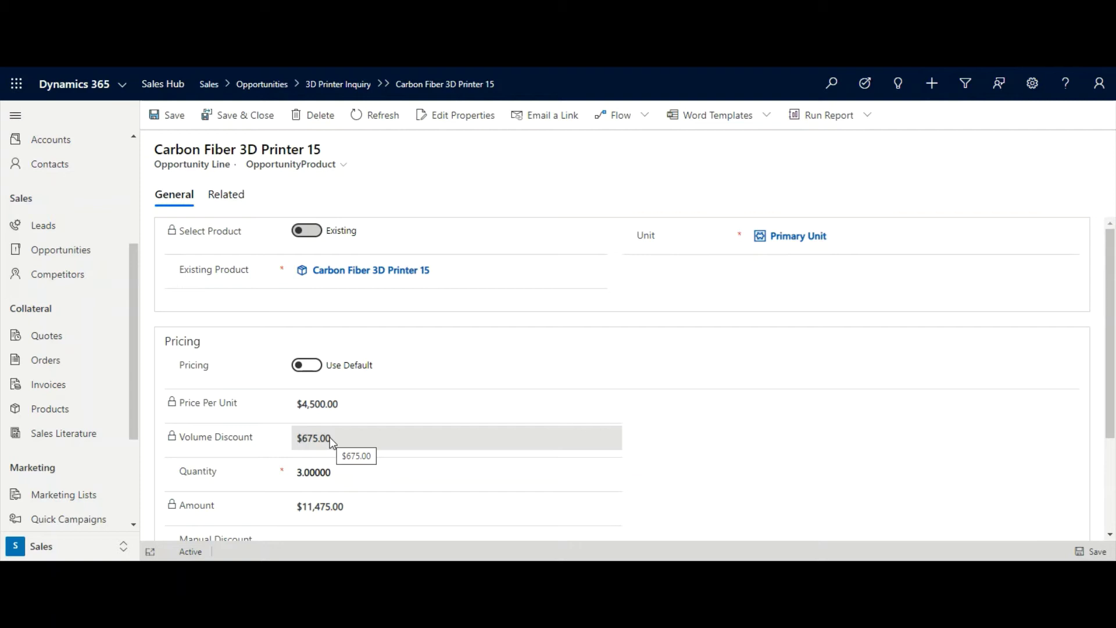
{"action": "left_click", "coordinate": [162, 114]}
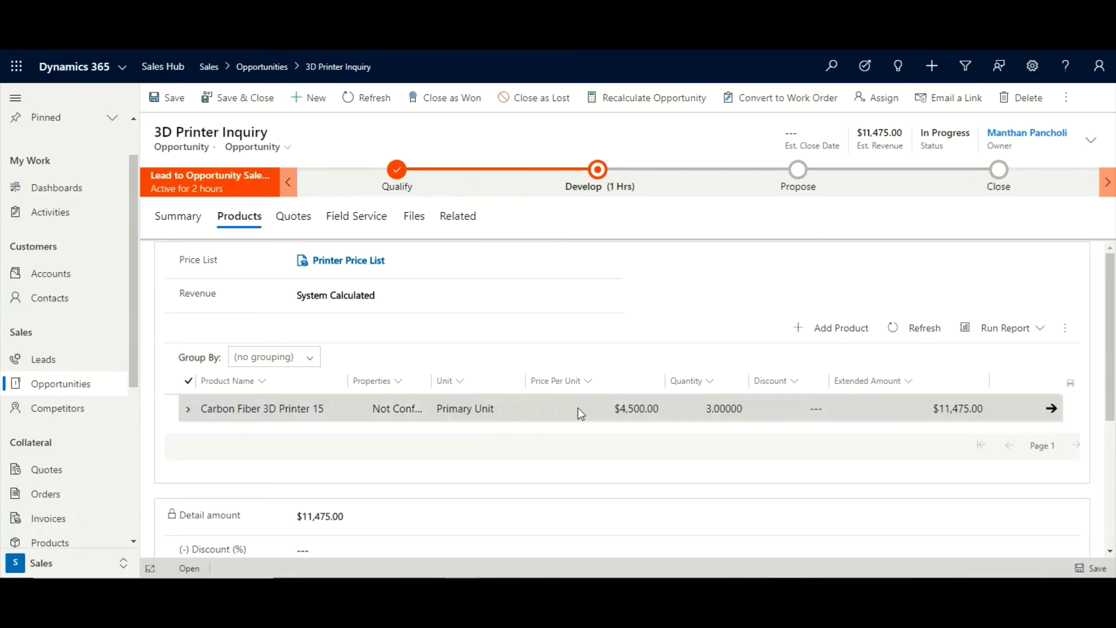
- Add the Digitizer Desktop 3d Scanner cross-sell for the Carbon Fiber 3D Printer 15, totaling $17,475.00
{"action": "left_click", "coordinate": [561, 409]}
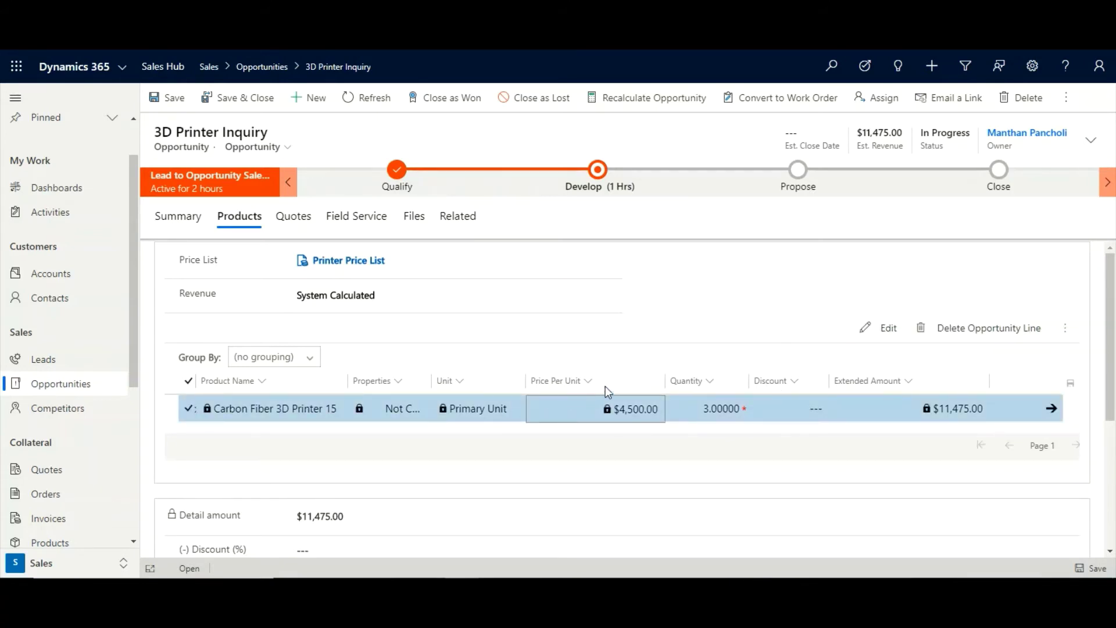
{"action": "left_click", "coordinate": [1064, 329]}
{"action": "left_click", "coordinate": [982, 391]}
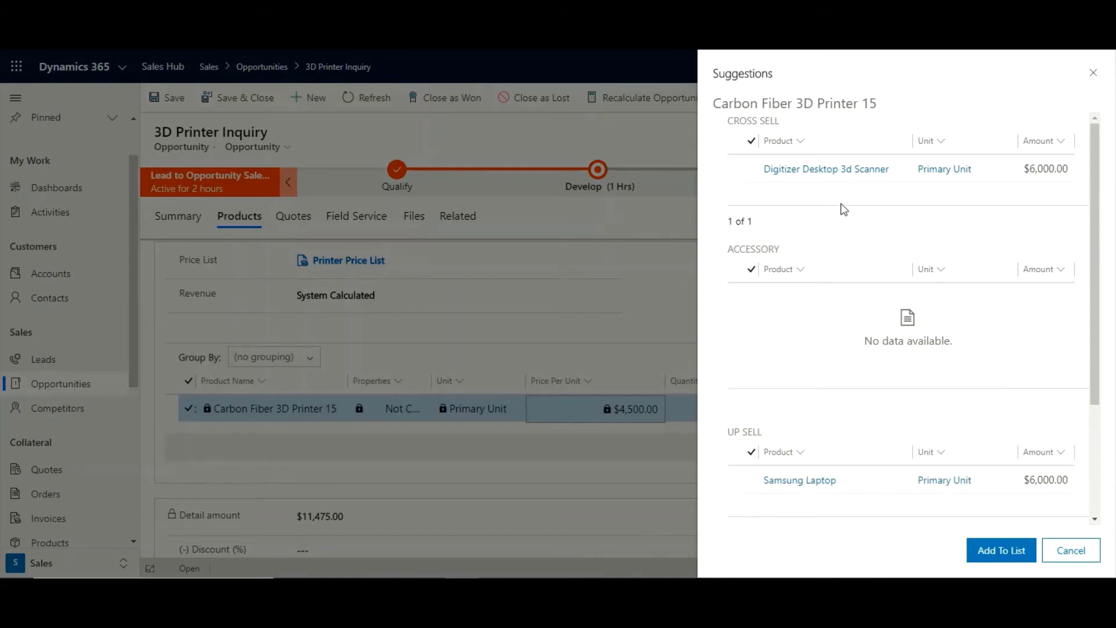
{"action": "left_click", "coordinate": [744, 170]}
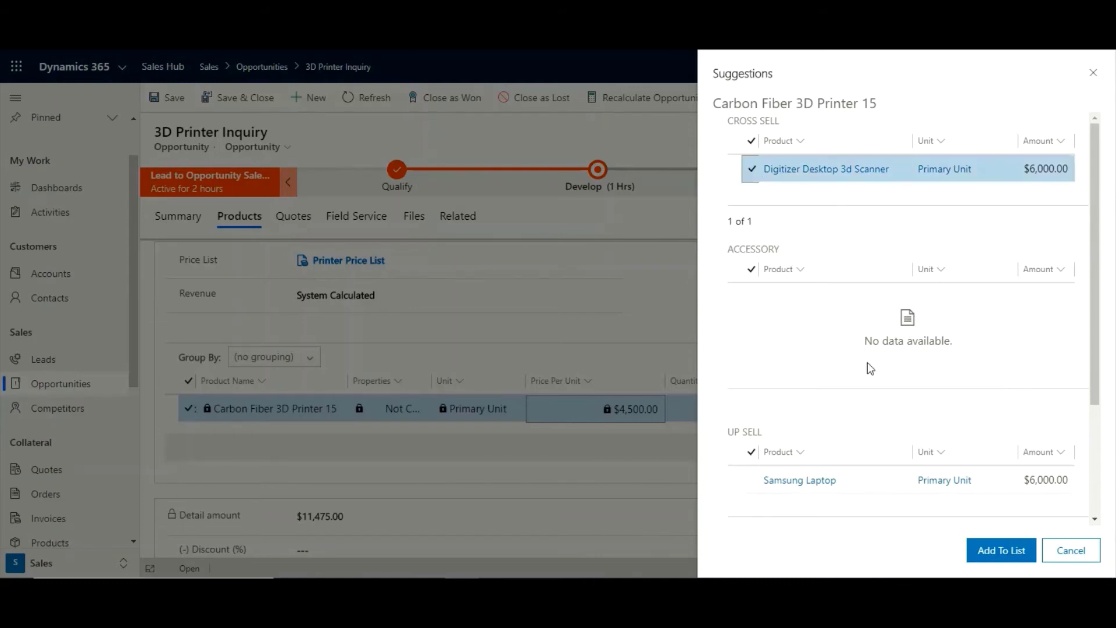
{"action": "left_click", "coordinate": [985, 557]}
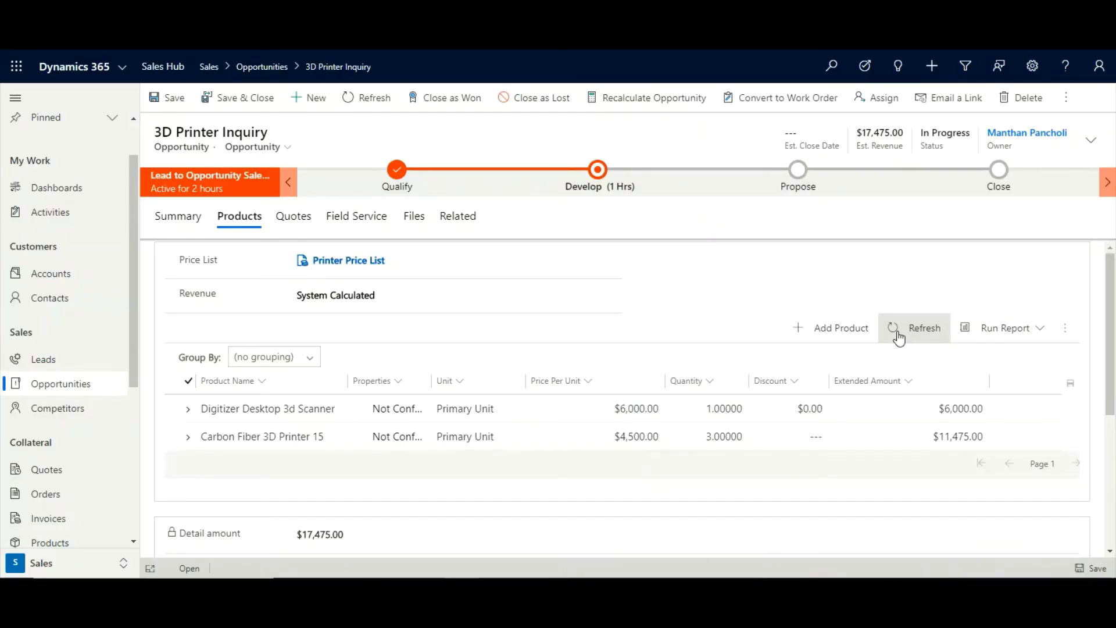
- Mark the opportunity's open phone call activity as completed
{"action": "left_click", "coordinate": [465, 217]}
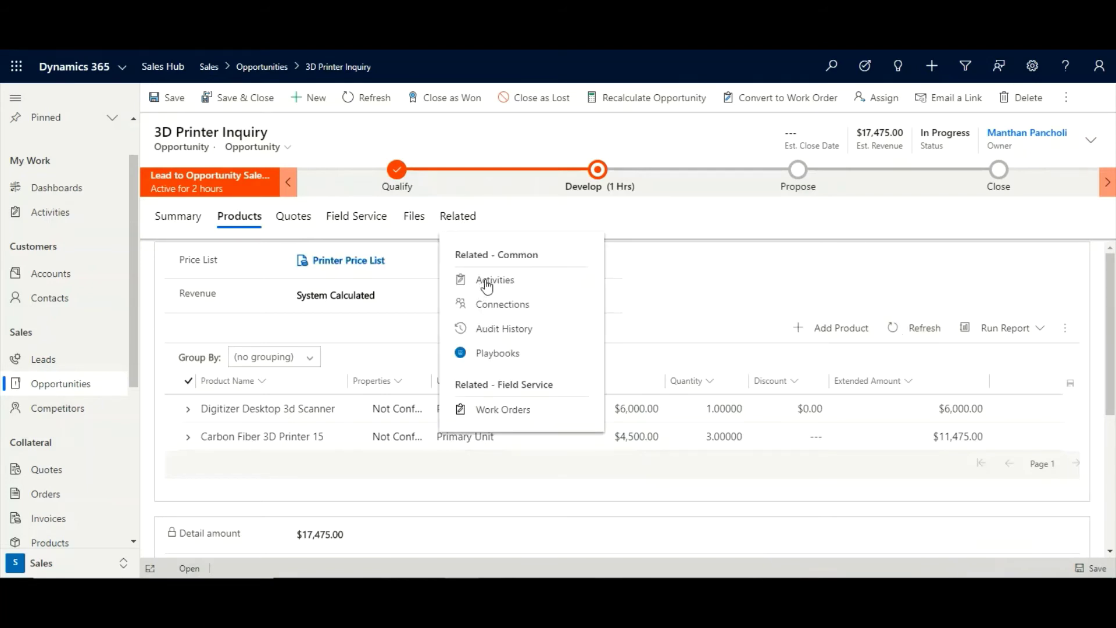
{"action": "left_click", "coordinate": [492, 281]}
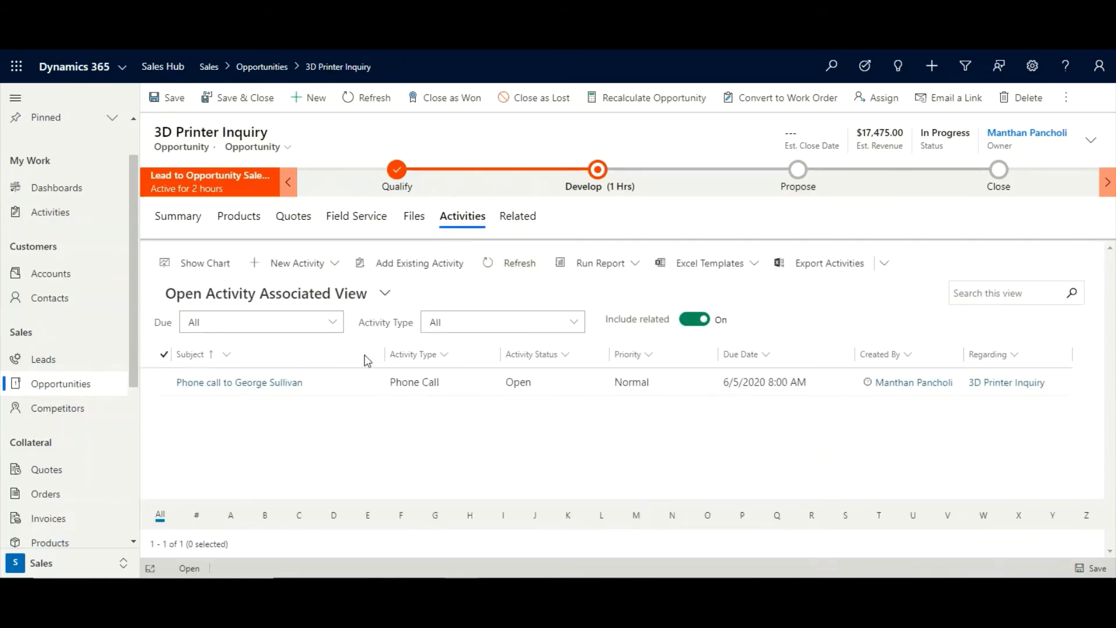
{"action": "left_click", "coordinate": [201, 383]}
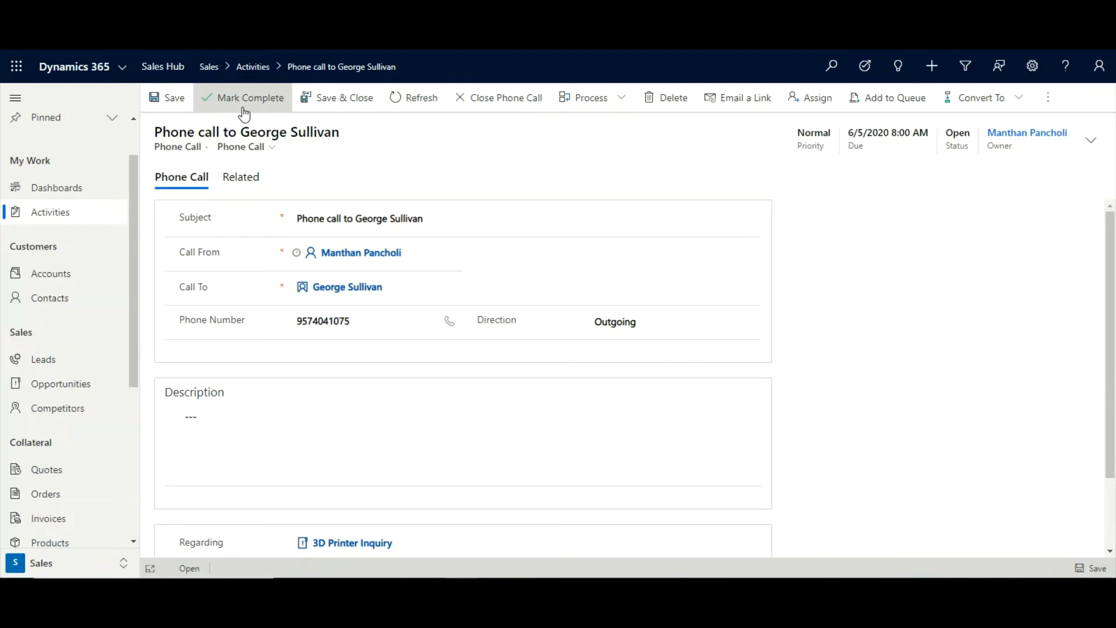
{"action": "left_click", "coordinate": [243, 112]}
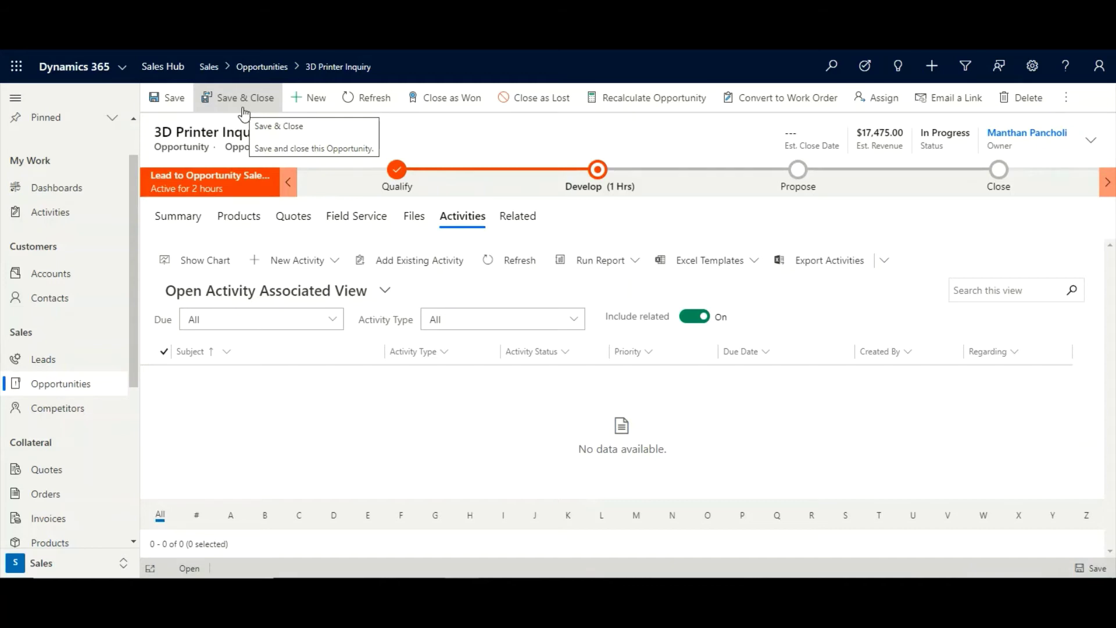
{"action": "left_click", "coordinate": [292, 219]}
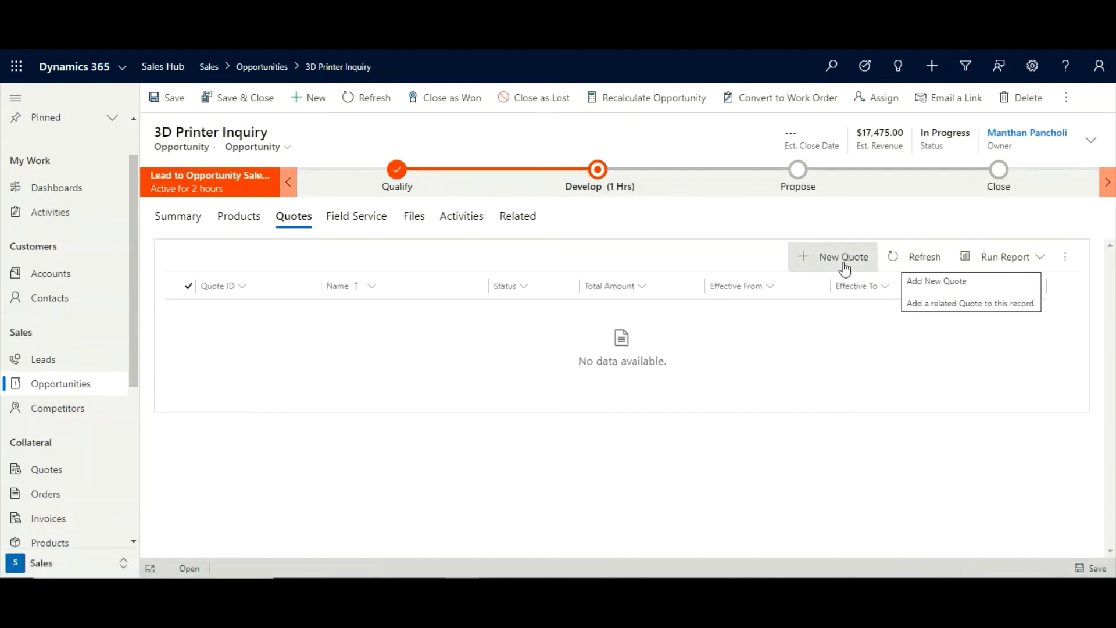
- Create a new 3D Printer Inquiry quote and review its $17,475 total and ship-to address
{"action": "left_click", "coordinate": [844, 270]}
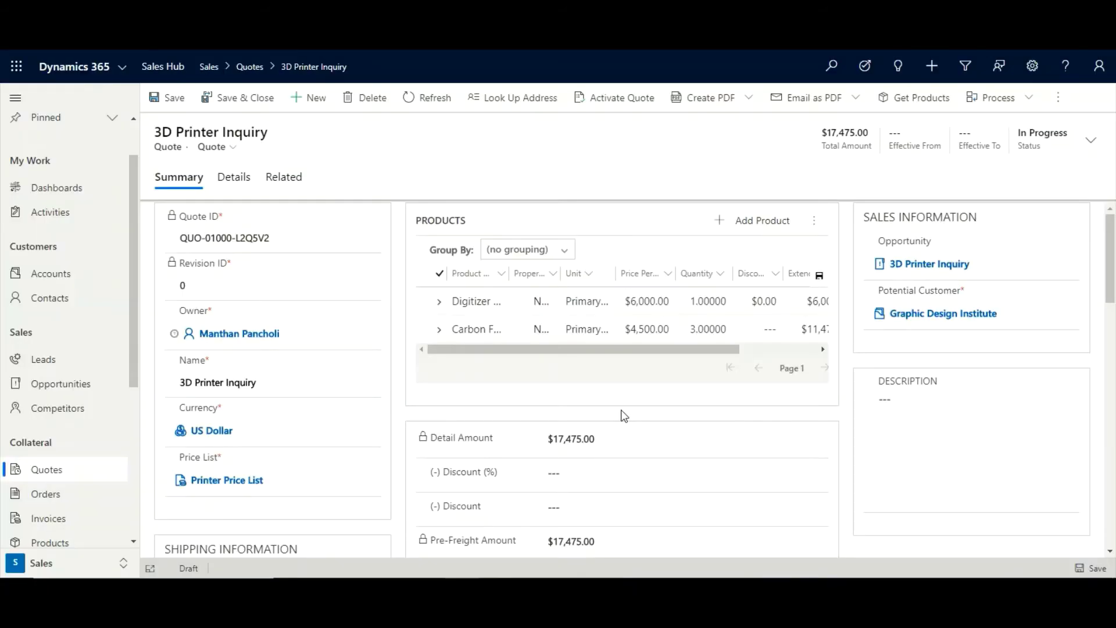
{"action": "scroll", "coordinate": [474, 431], "scroll_direction": "down", "scroll_amount": 1}
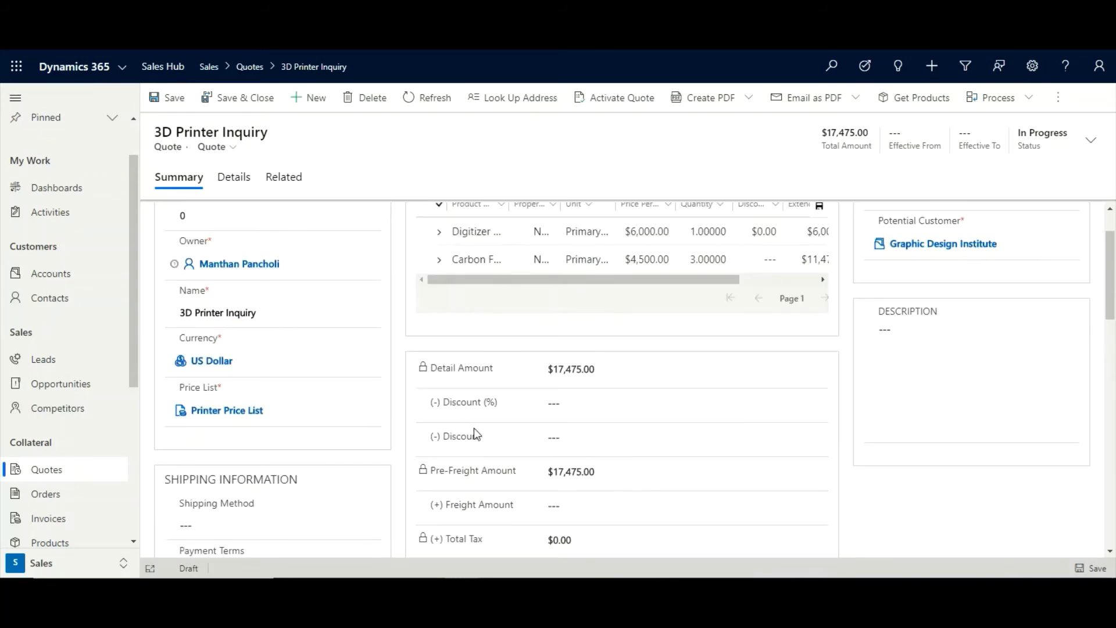
{"action": "scroll", "coordinate": [474, 433], "scroll_direction": "down", "scroll_amount": 1}
{"action": "scroll", "coordinate": [474, 433], "scroll_direction": "down", "scroll_amount": 2}
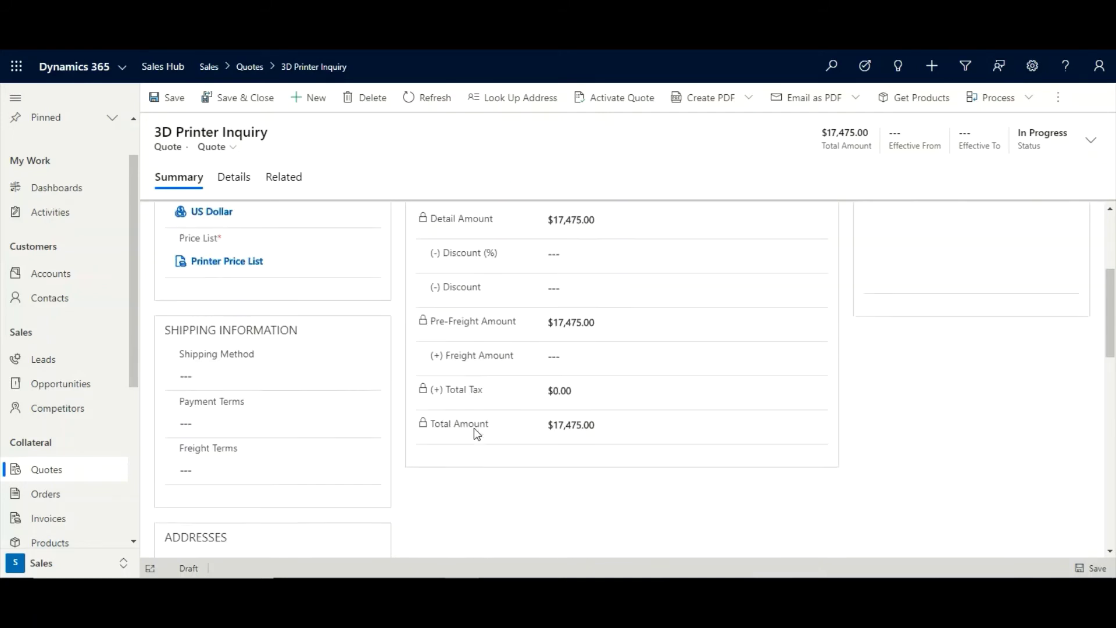
{"action": "scroll", "coordinate": [473, 433], "scroll_direction": "down", "scroll_amount": 1}
{"action": "scroll", "coordinate": [474, 433], "scroll_direction": "down", "scroll_amount": 2}
{"action": "scroll", "coordinate": [477, 433], "scroll_direction": "down", "scroll_amount": 1}
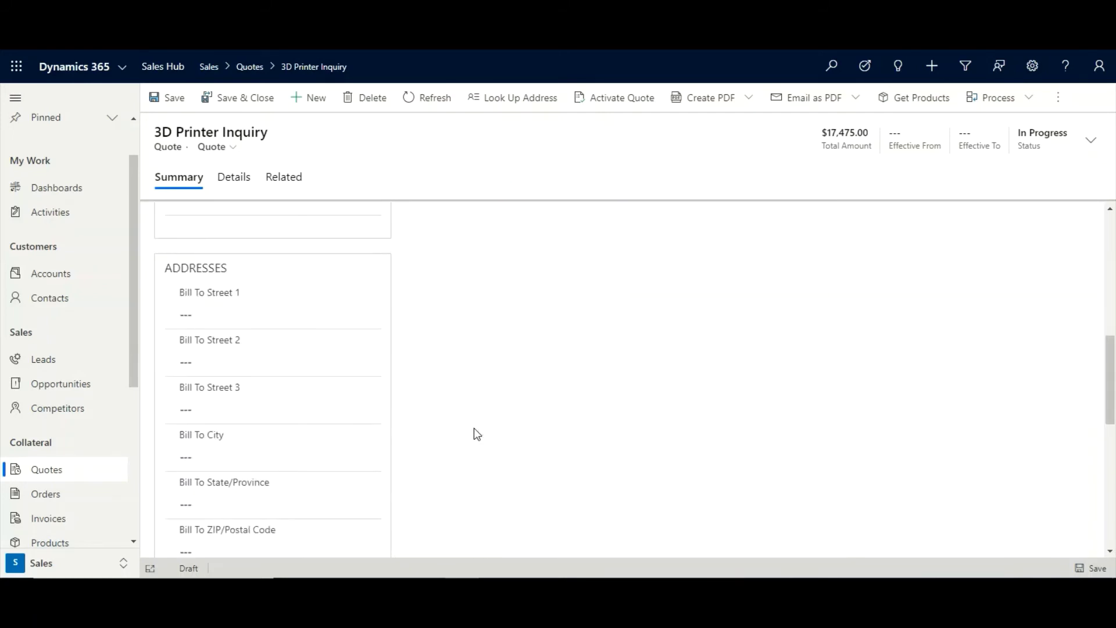
{"action": "scroll", "coordinate": [476, 433], "scroll_direction": "down", "scroll_amount": 1}
{"action": "scroll", "coordinate": [476, 433], "scroll_direction": "down", "scroll_amount": 1}
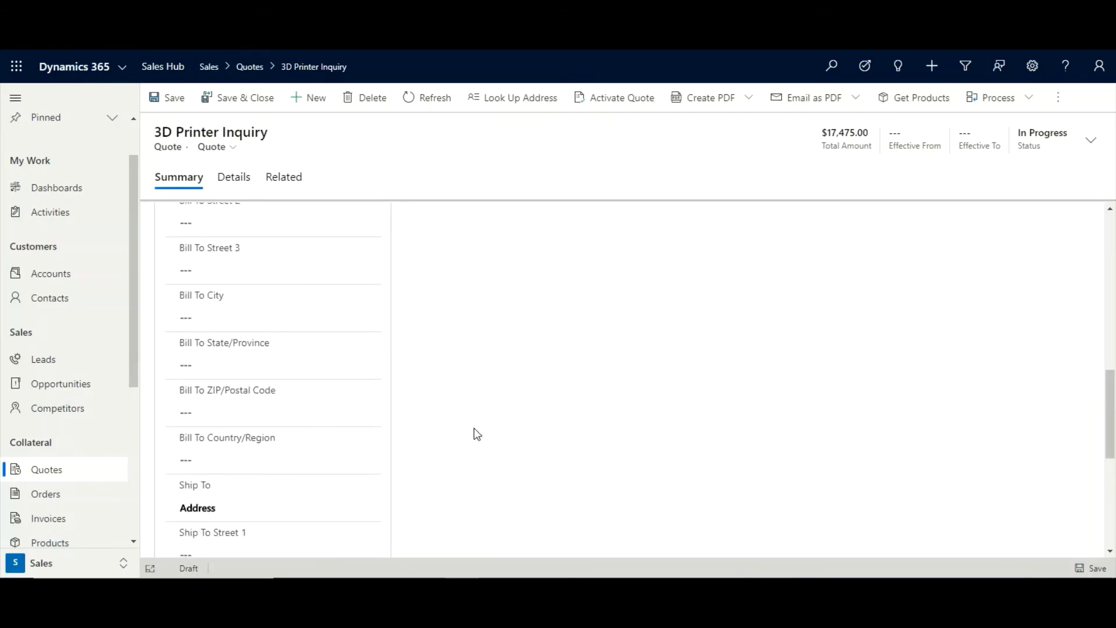
{"action": "scroll", "coordinate": [477, 434], "scroll_direction": "down", "scroll_amount": 1}
{"action": "scroll", "coordinate": [476, 433], "scroll_direction": "down", "scroll_amount": 1}
{"action": "scroll", "coordinate": [476, 434], "scroll_direction": "down", "scroll_amount": 1}
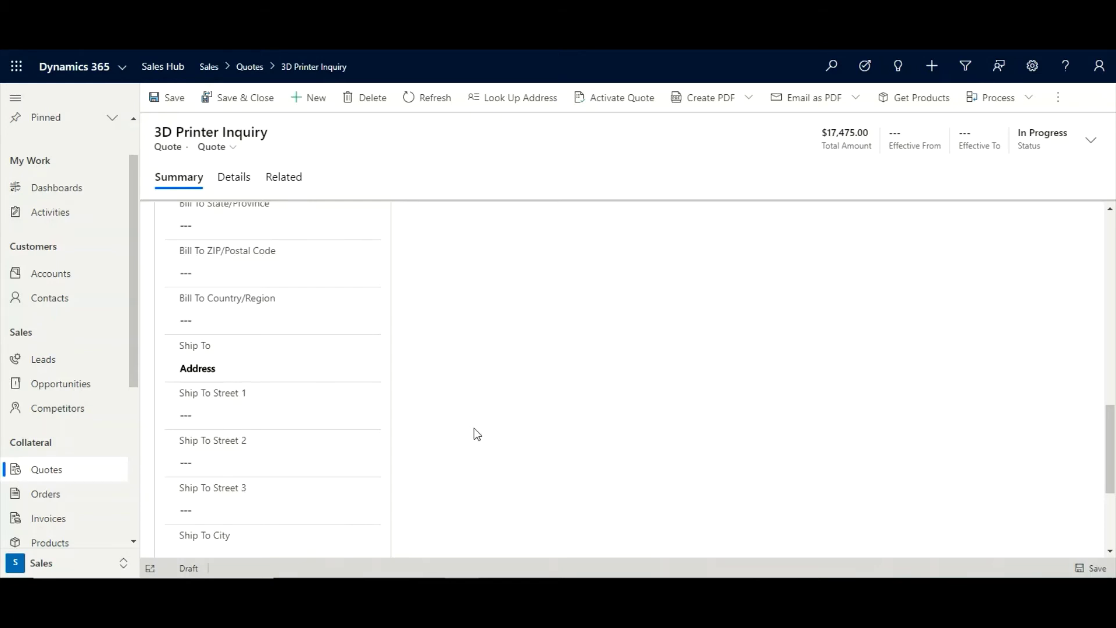
{"action": "scroll", "coordinate": [597, 390], "scroll_direction": "down", "scroll_amount": 2}
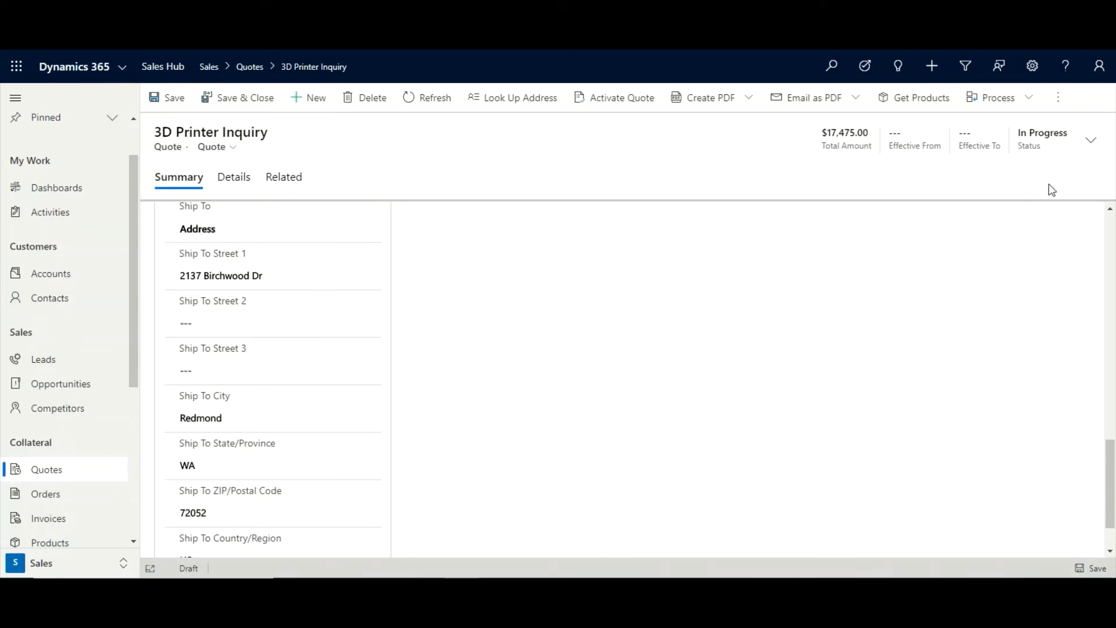
- Set the quote's Effective From to 6/4/2020 and Effective To to 6/30/2020, then save
{"action": "left_click", "coordinate": [1092, 142]}
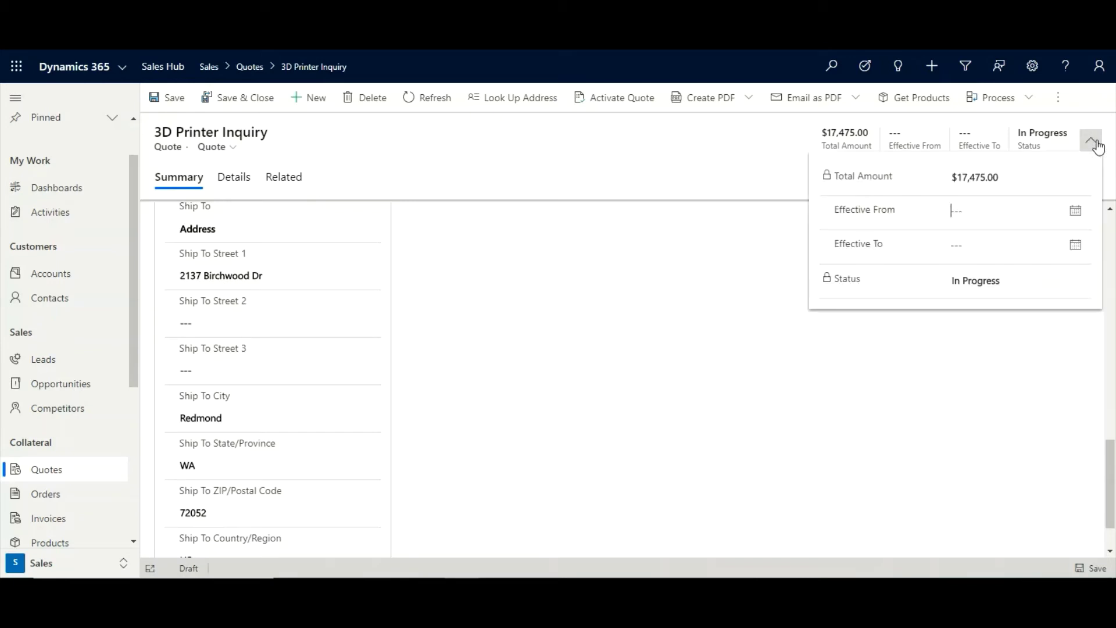
{"action": "left_click", "coordinate": [1076, 214]}
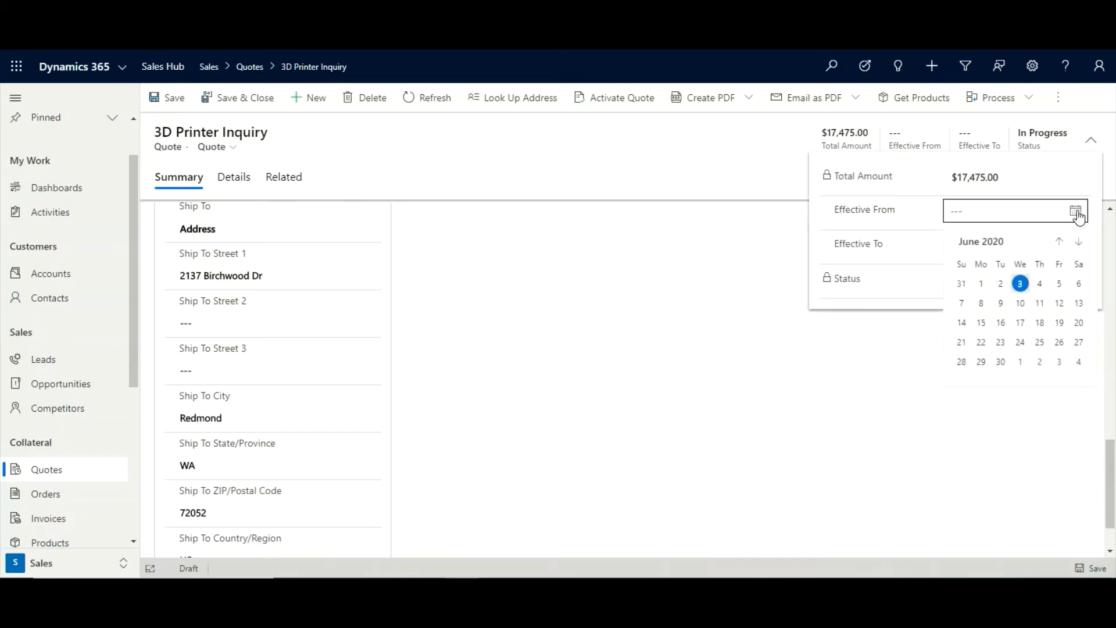
{"action": "left_click", "coordinate": [1037, 284]}
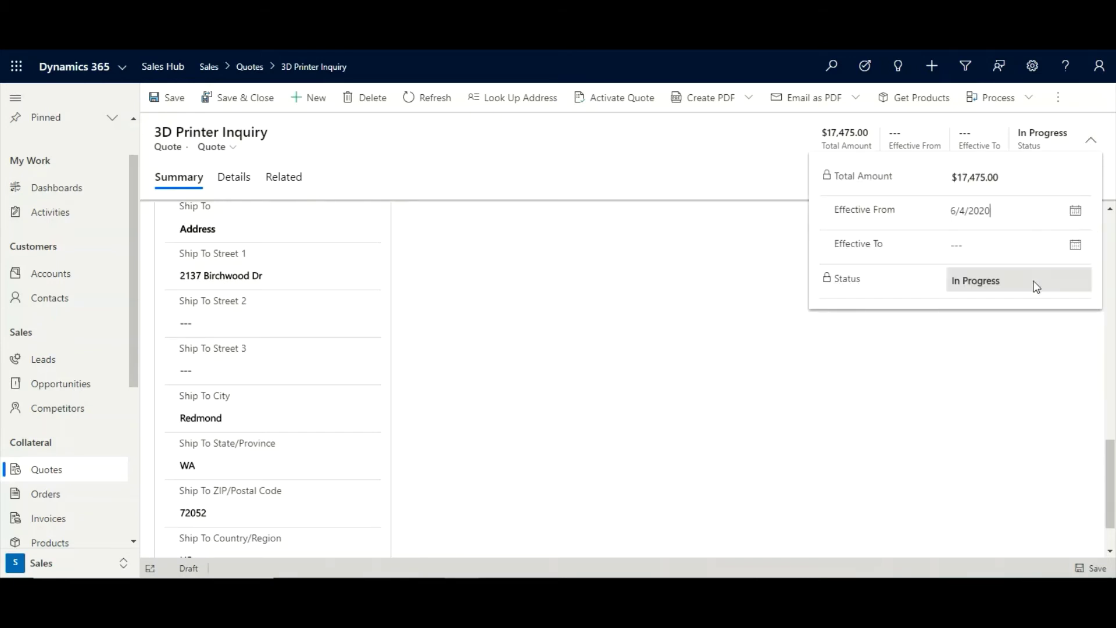
{"action": "left_click", "coordinate": [1076, 248]}
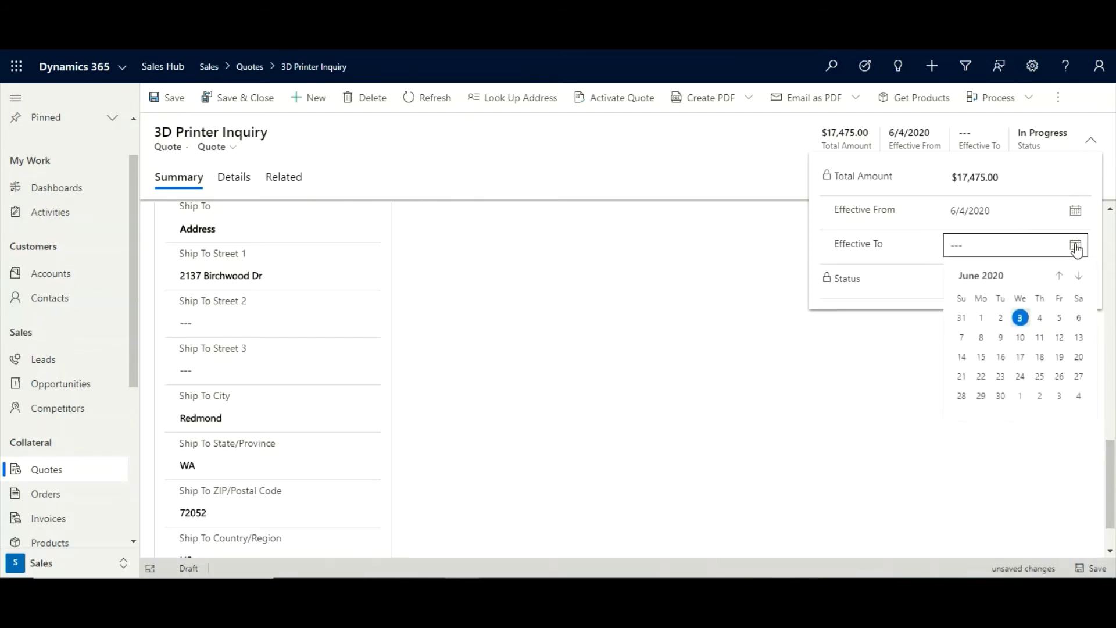
{"action": "left_click", "coordinate": [999, 398]}
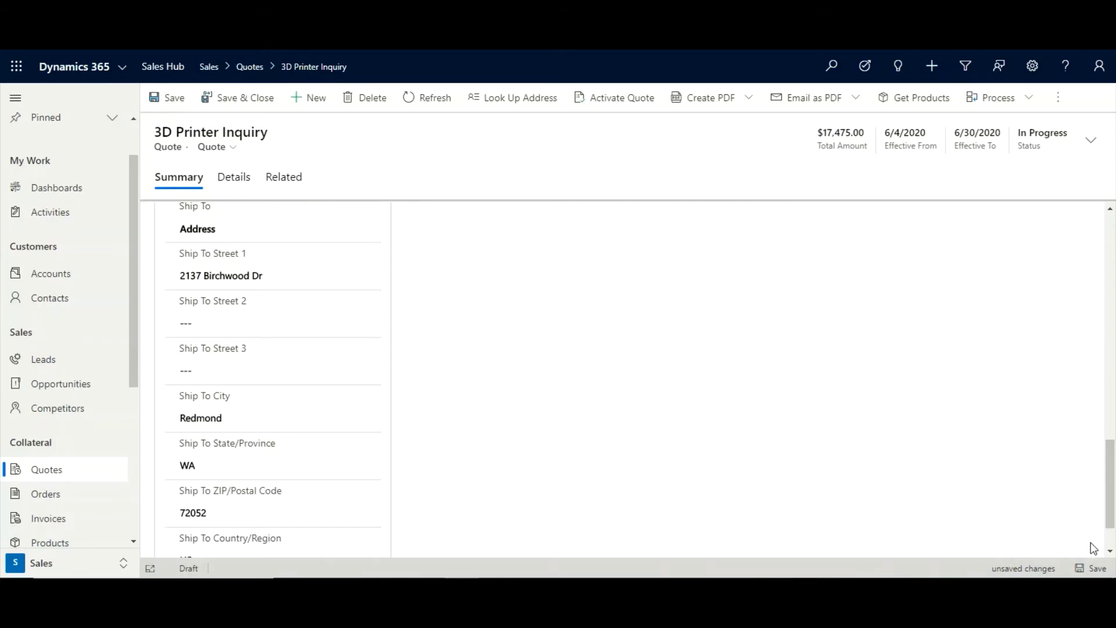
{"action": "left_click", "coordinate": [1091, 568]}
- Activate the quote and list the templates available under Email as PDF
{"action": "left_click", "coordinate": [617, 108]}
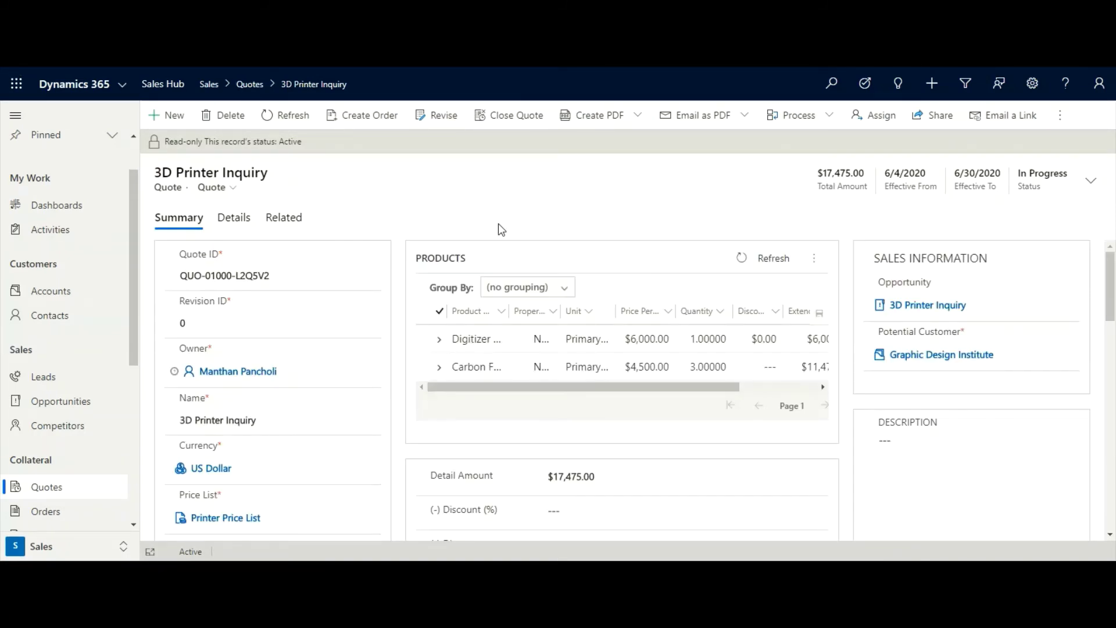
{"action": "left_click", "coordinate": [726, 127]}
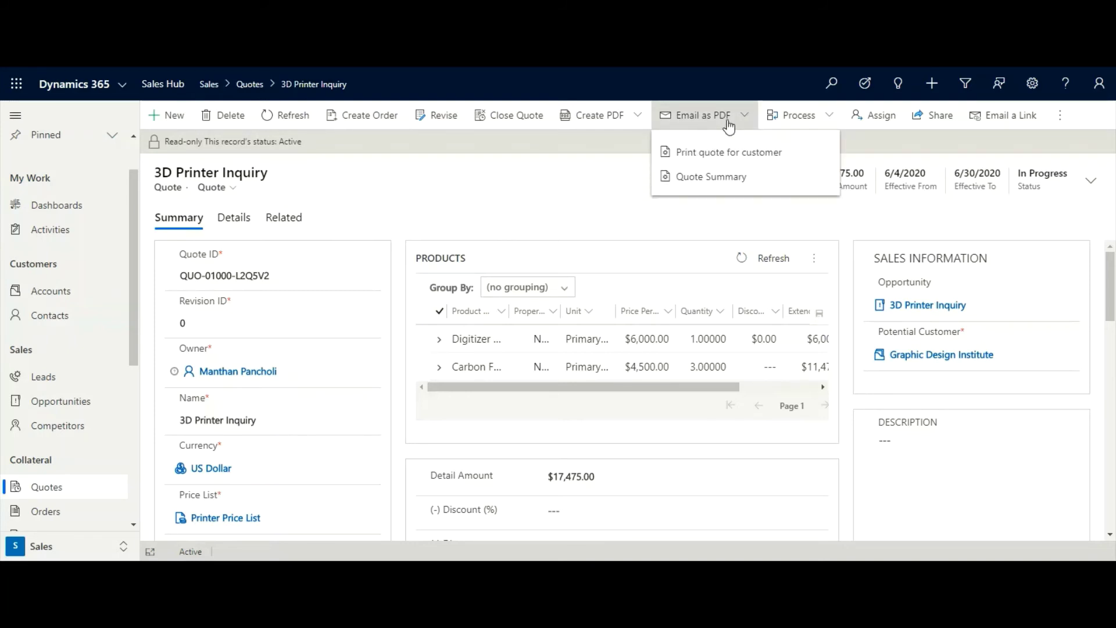
- Email the quote to Graphic Design Institute as a 'Print quote for customer' PDF
{"action": "left_click", "coordinate": [725, 153]}
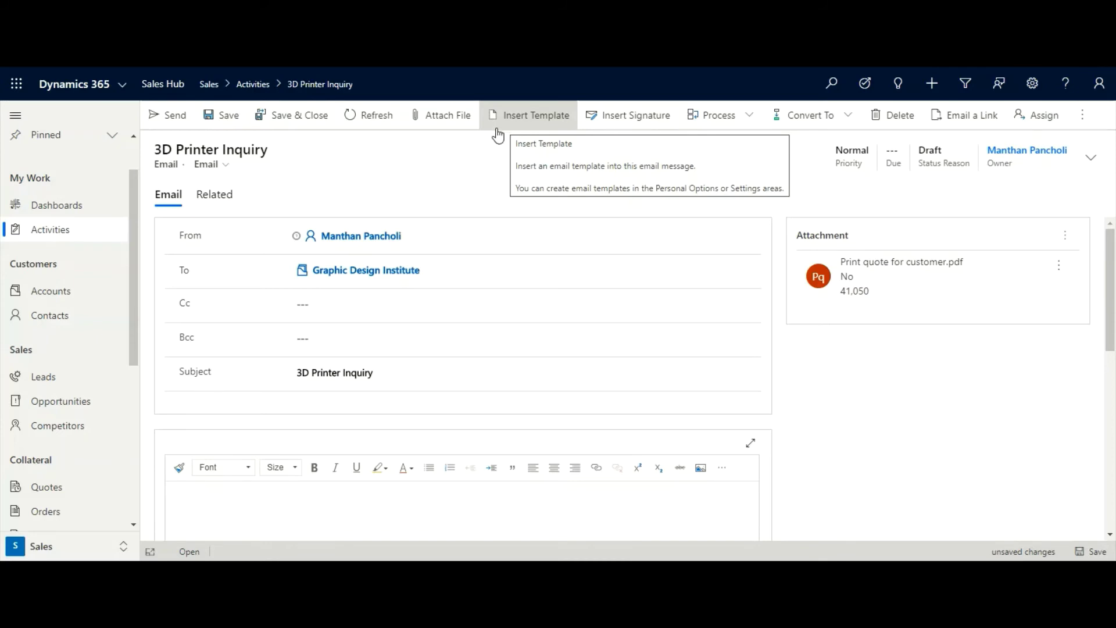
{"action": "left_click", "coordinate": [228, 121]}
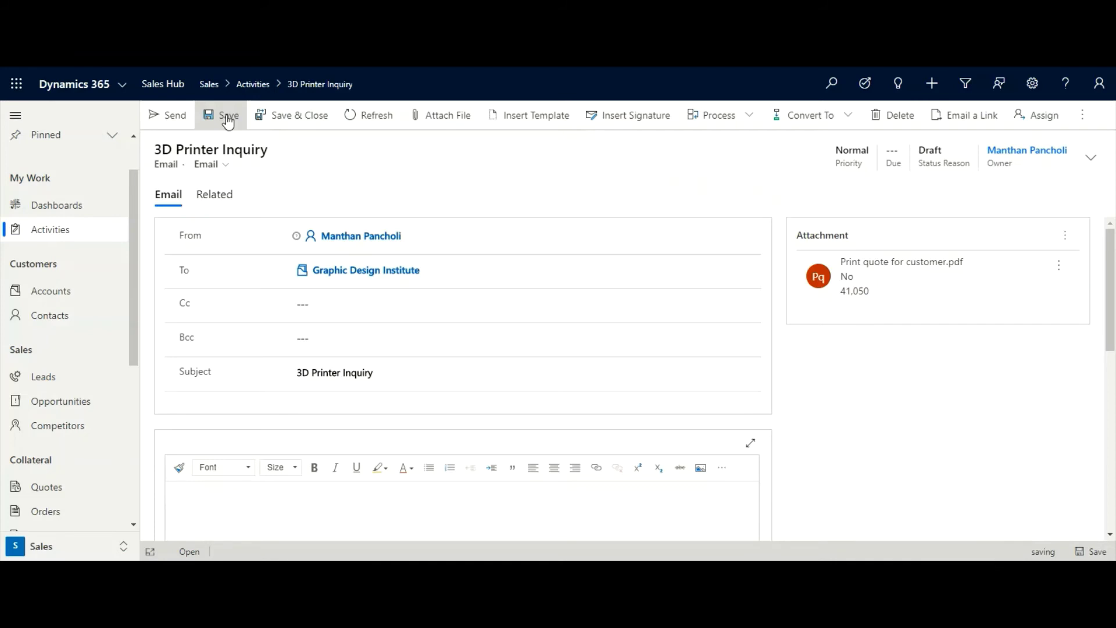
{"action": "left_click", "coordinate": [172, 119]}
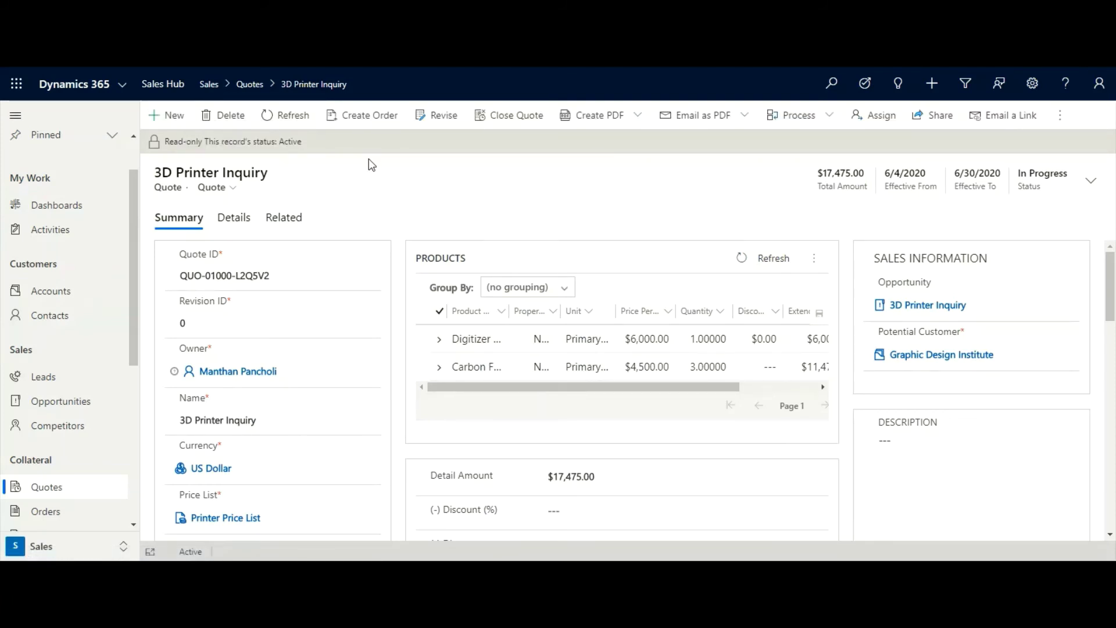
- In Develop, enter a 3D printer and scanner need, solution 'Three 3D Printer and Scanner', and tick Identify Competitors
{"action": "left_click", "coordinate": [896, 307]}
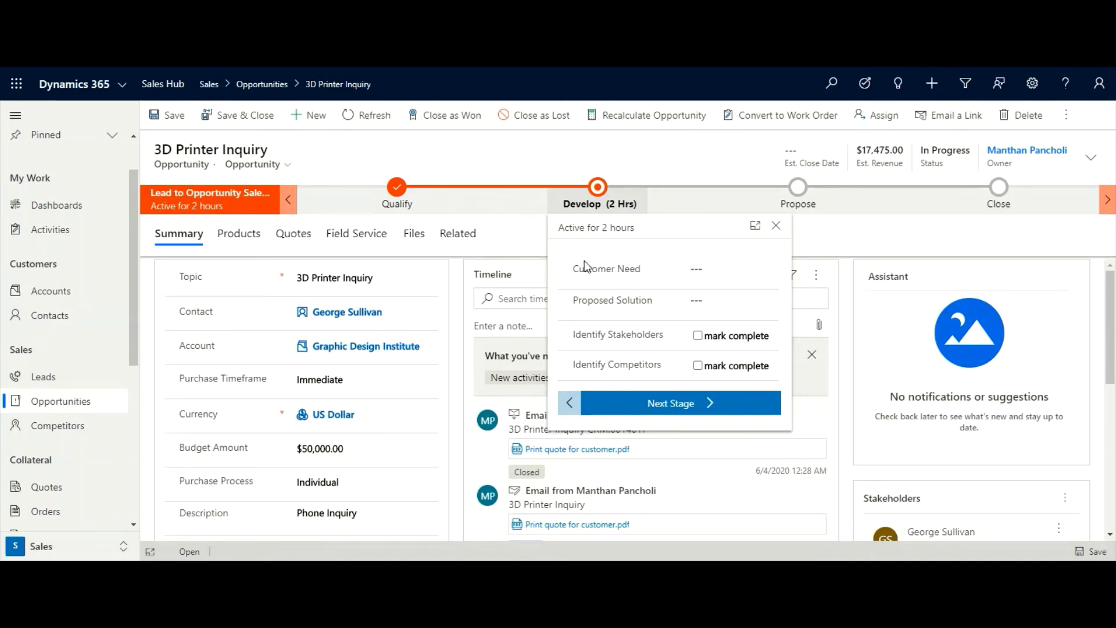
{"action": "mouse_move", "coordinate": [658, 272]}
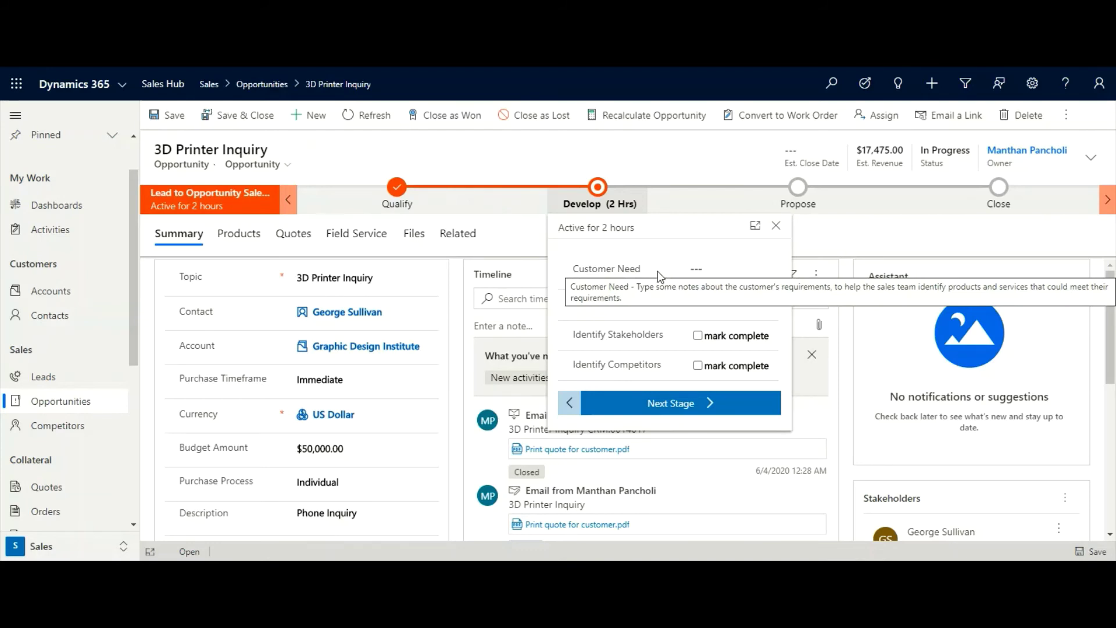
{"action": "left_click", "coordinate": [698, 268]}
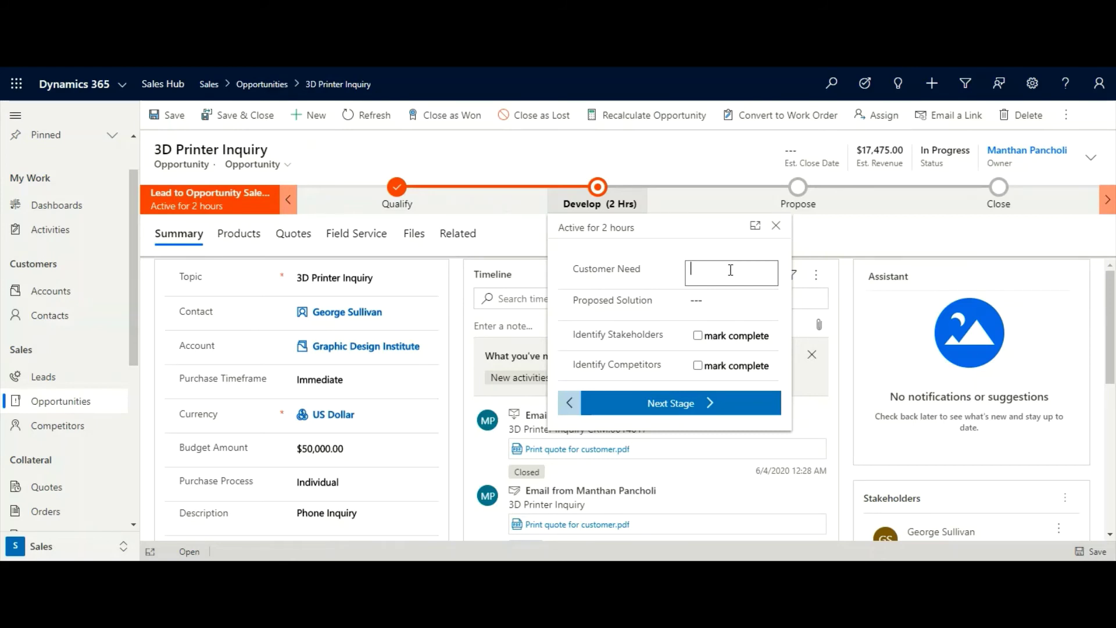
{"action": "type", "text": "#"}
{"action": "type", "text": "D"}
{"action": "key", "text": "BackSpace"}
{"action": "type", "text": "3D Prin"}
{"action": "type", "text": "ter and Scanner"}
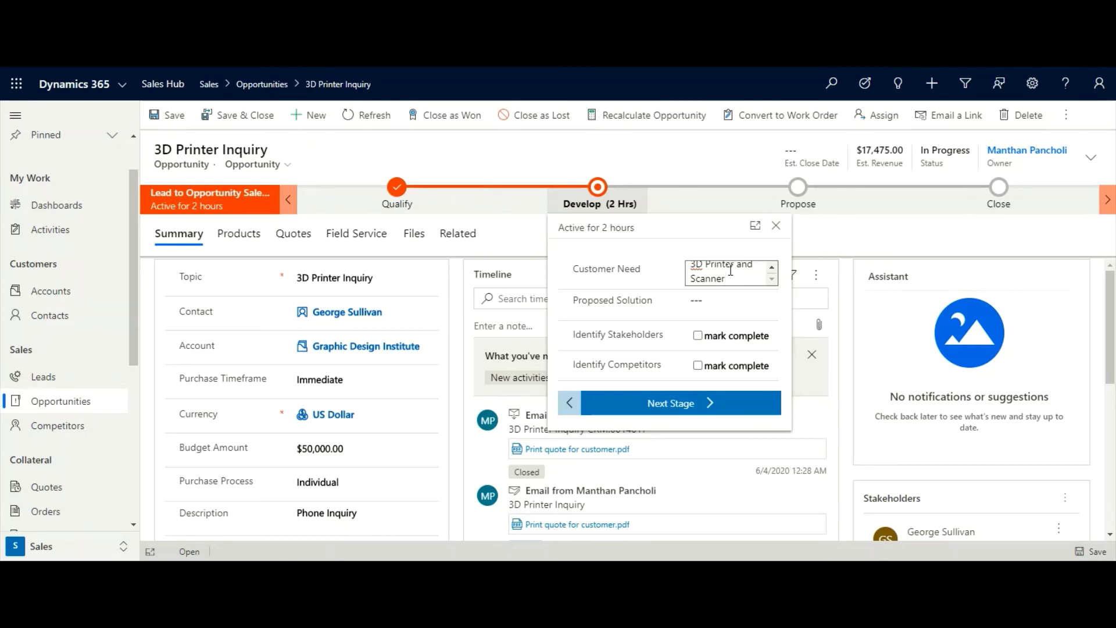
{"action": "key", "text": "Tab"}
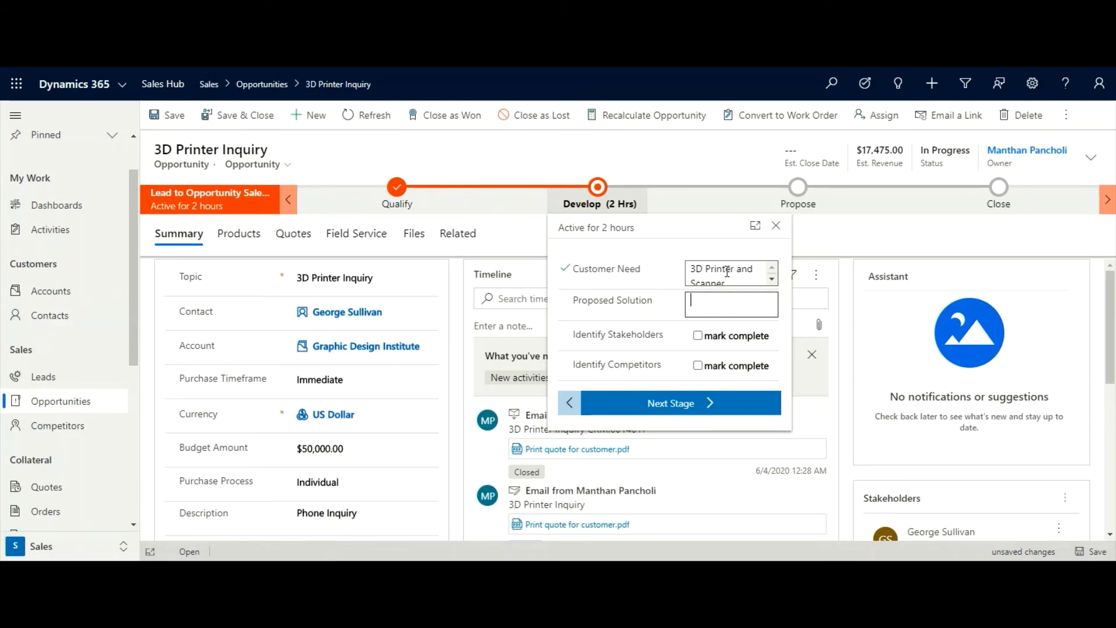
{"action": "type", "text": "Three 3D Printer and Scanner"}
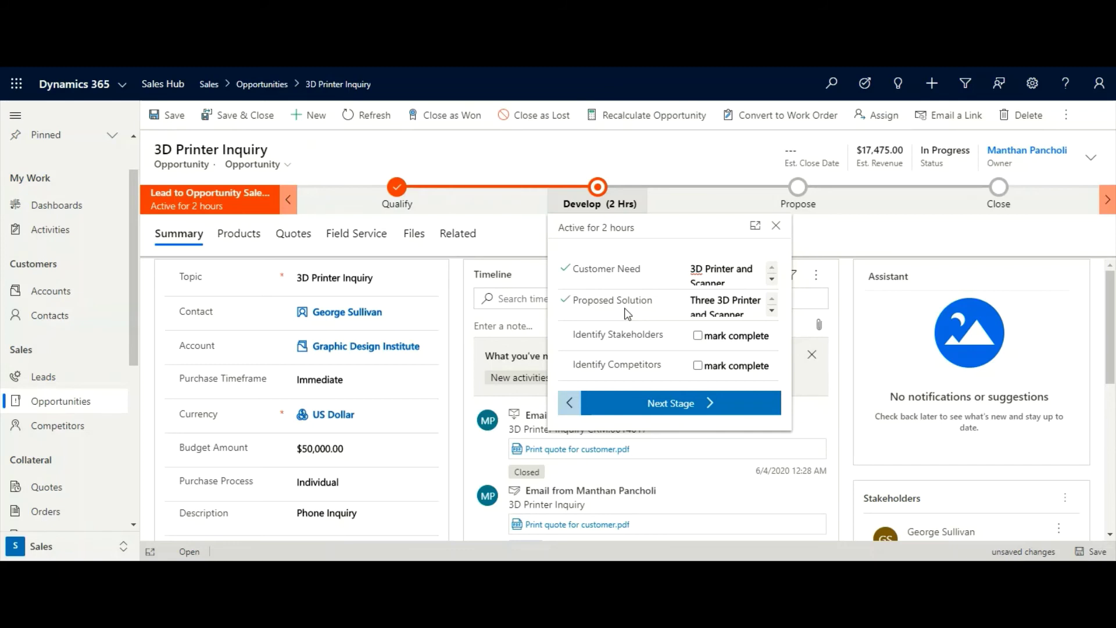
{"action": "left_click", "coordinate": [699, 366]}
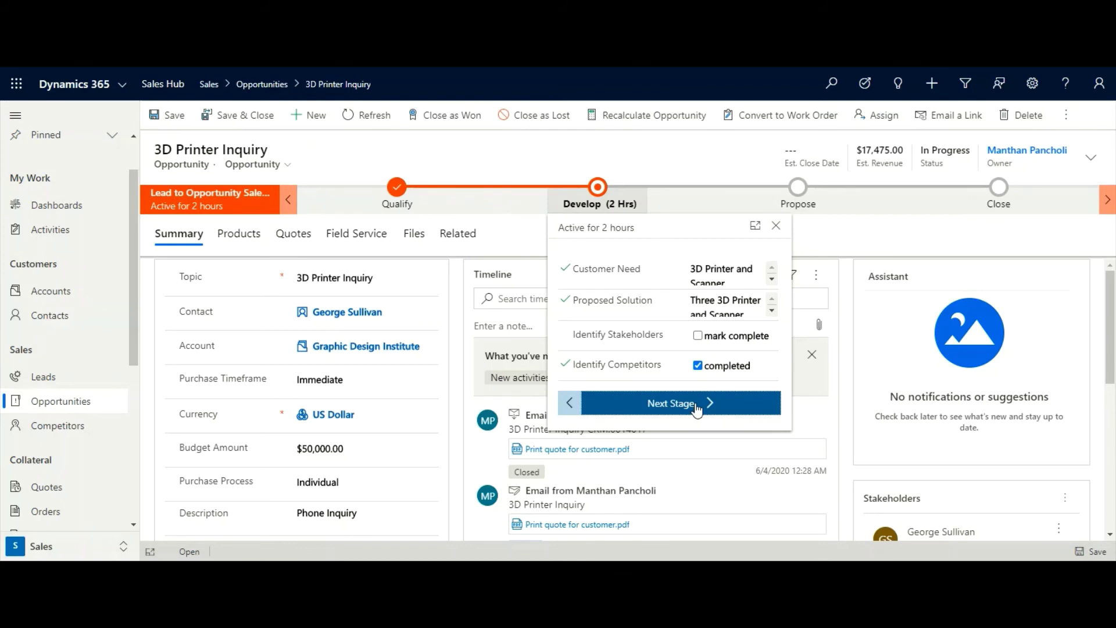
- Advance the opportunity to Propose and mark the proposal developed and presented
{"action": "left_click", "coordinate": [697, 405]}
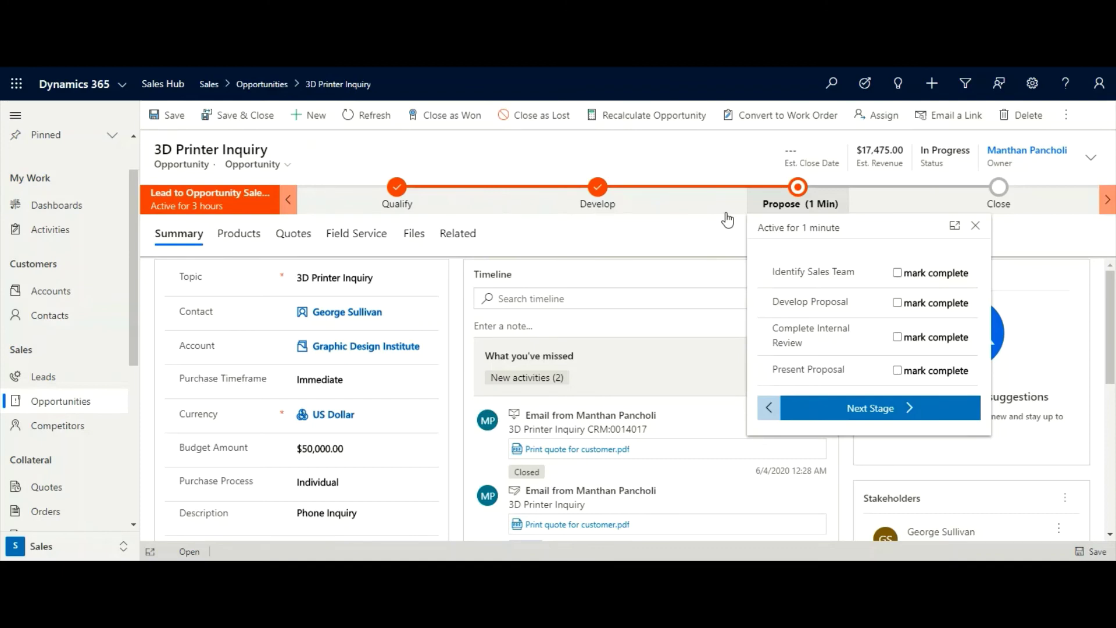
{"action": "left_click", "coordinate": [899, 310]}
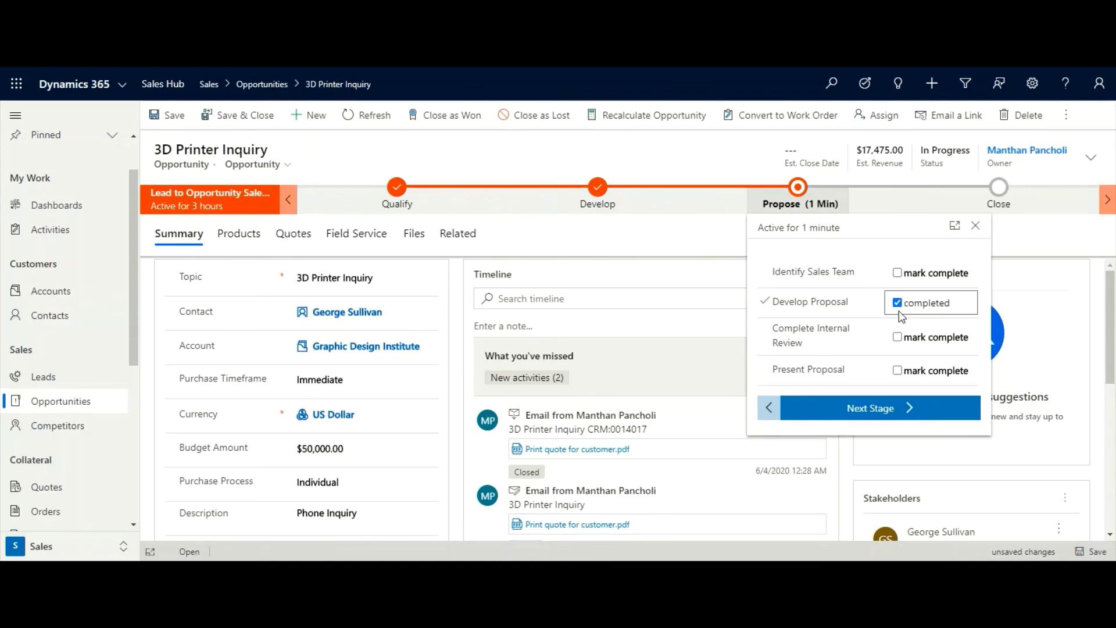
{"action": "left_click", "coordinate": [898, 370]}
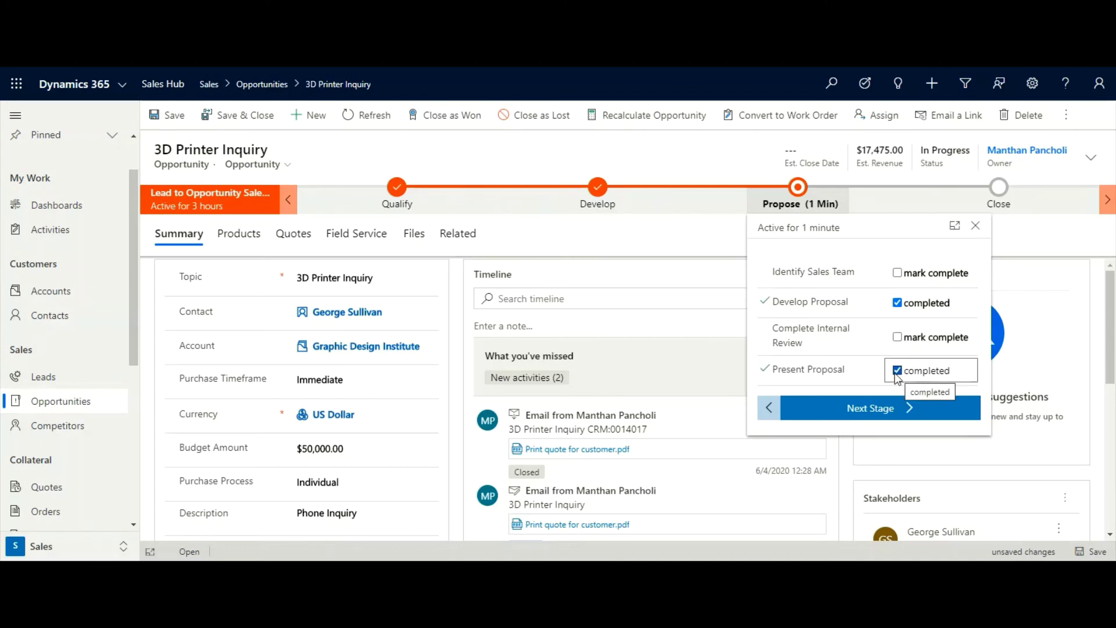
- Advance to Close, complete and present the final proposal, set decision date 6/5/2020, and save
{"action": "left_click", "coordinate": [900, 414]}
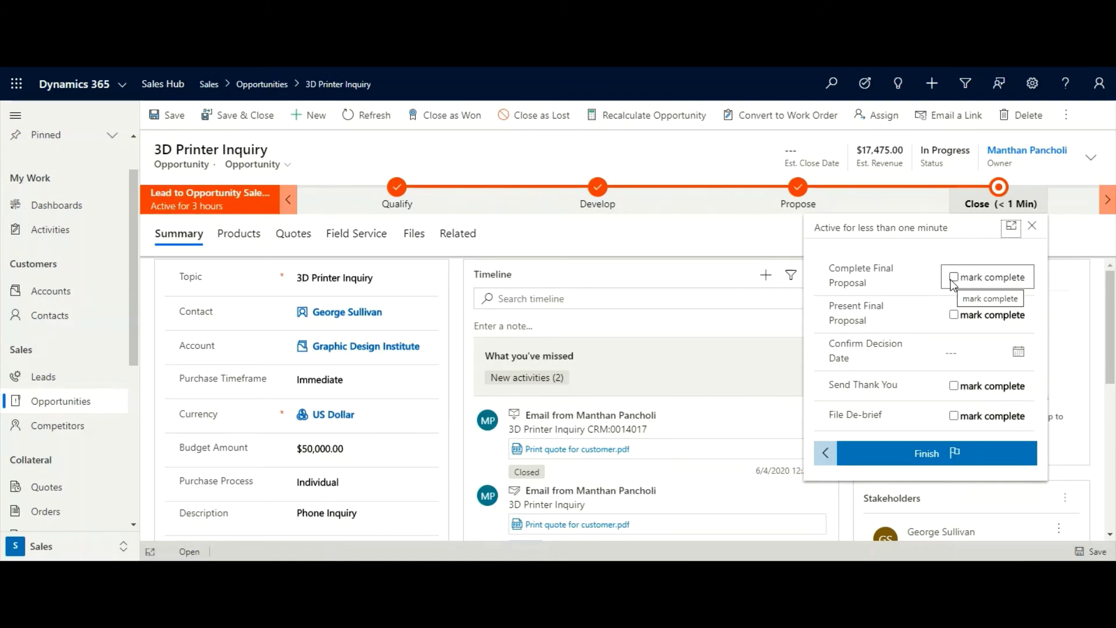
{"action": "left_click", "coordinate": [952, 279]}
{"action": "left_click", "coordinate": [956, 319]}
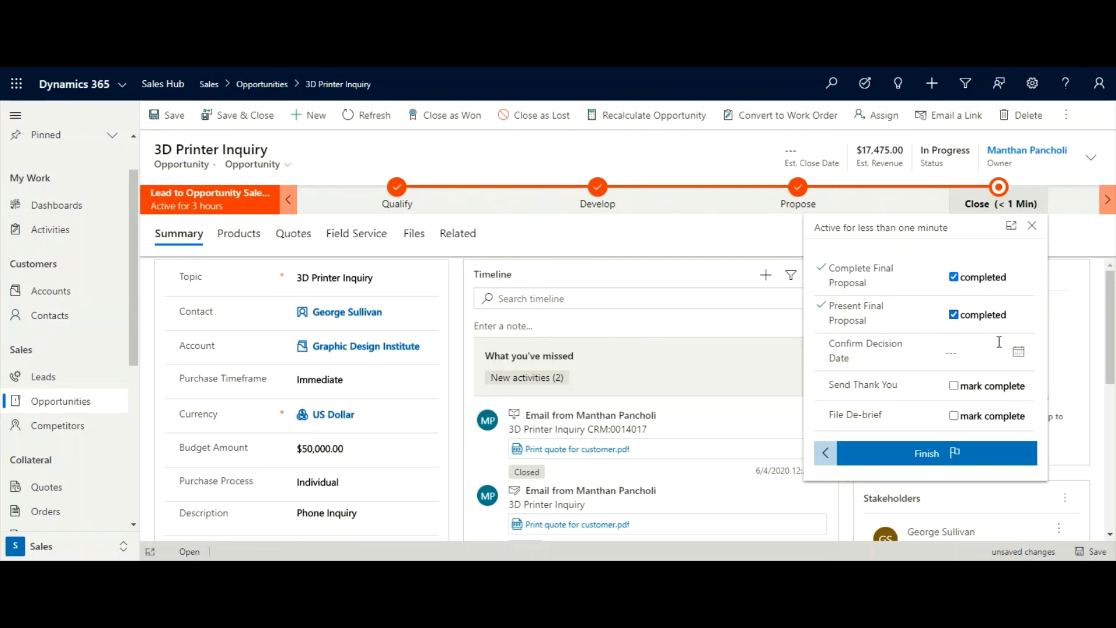
{"action": "left_click", "coordinate": [1018, 354]}
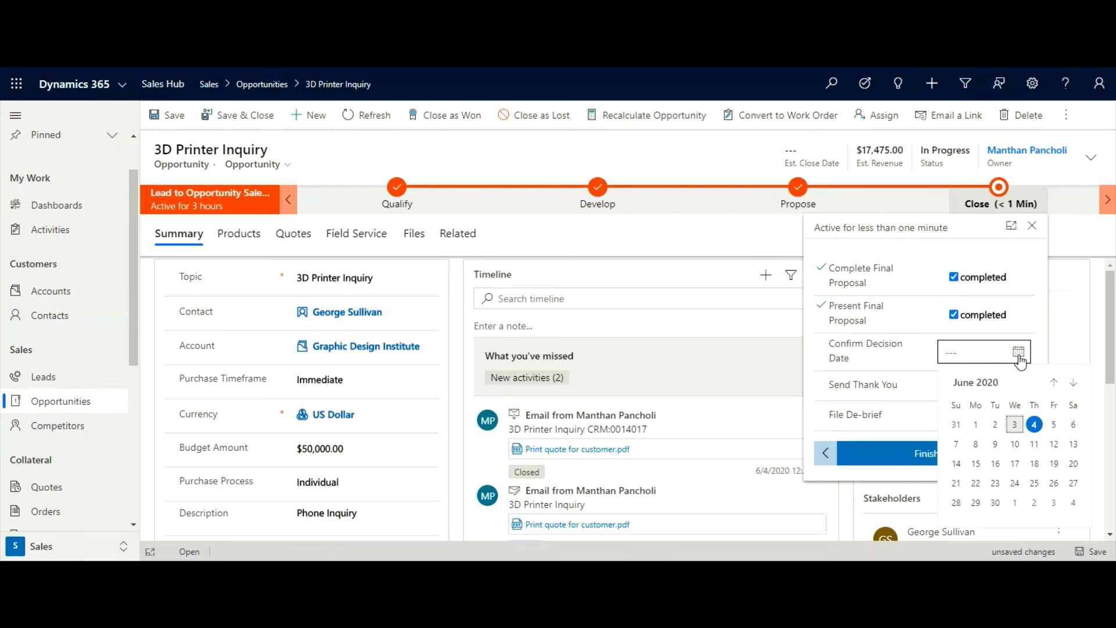
{"action": "left_click", "coordinate": [1054, 427]}
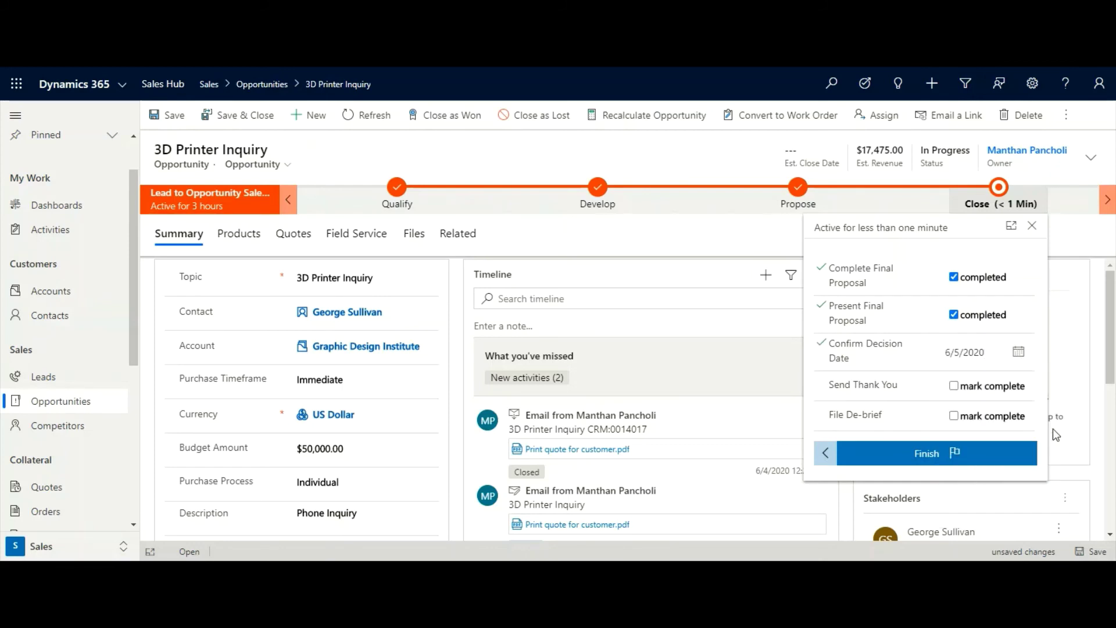
{"action": "left_click", "coordinate": [1091, 552]}
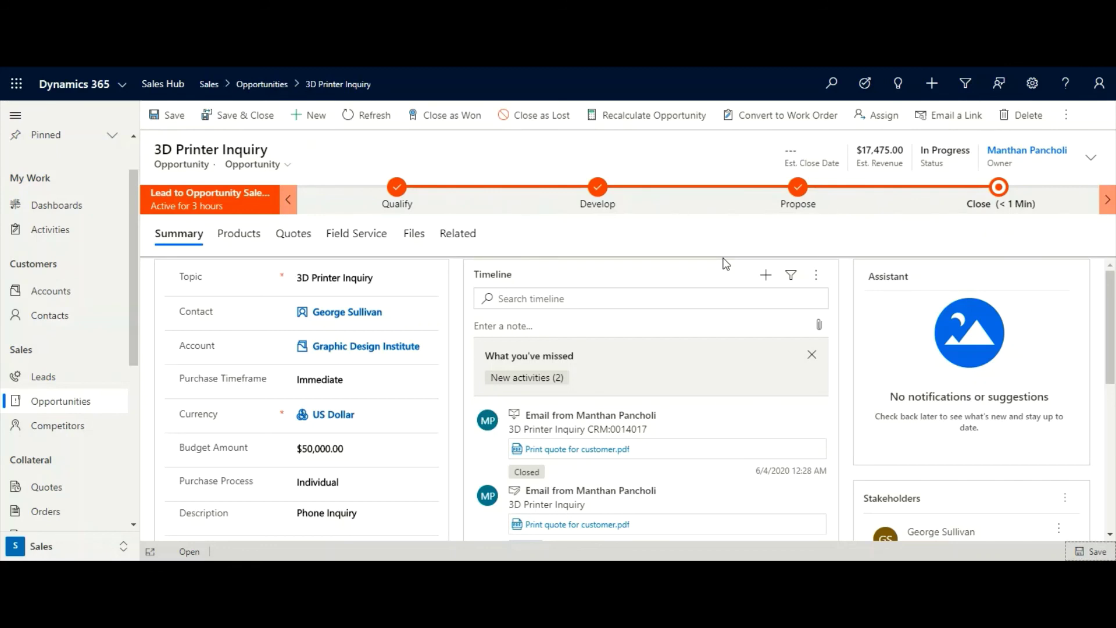
- Open the active 3D Printer Inquiry quote from the opportunity's quotes list
{"action": "left_click", "coordinate": [301, 238]}
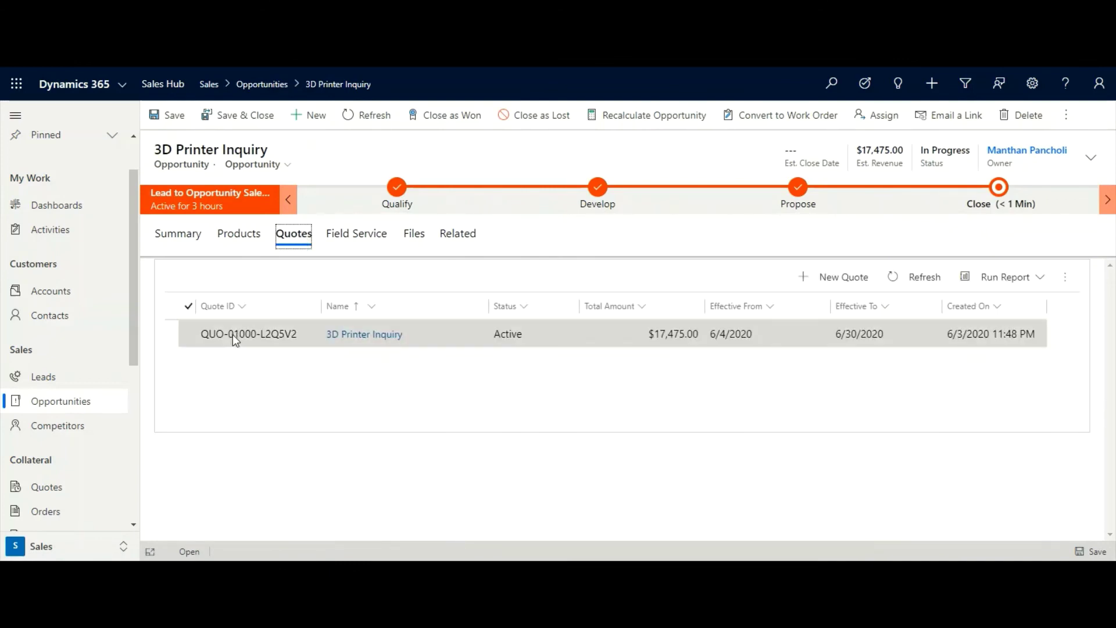
{"action": "left_click", "coordinate": [232, 334]}
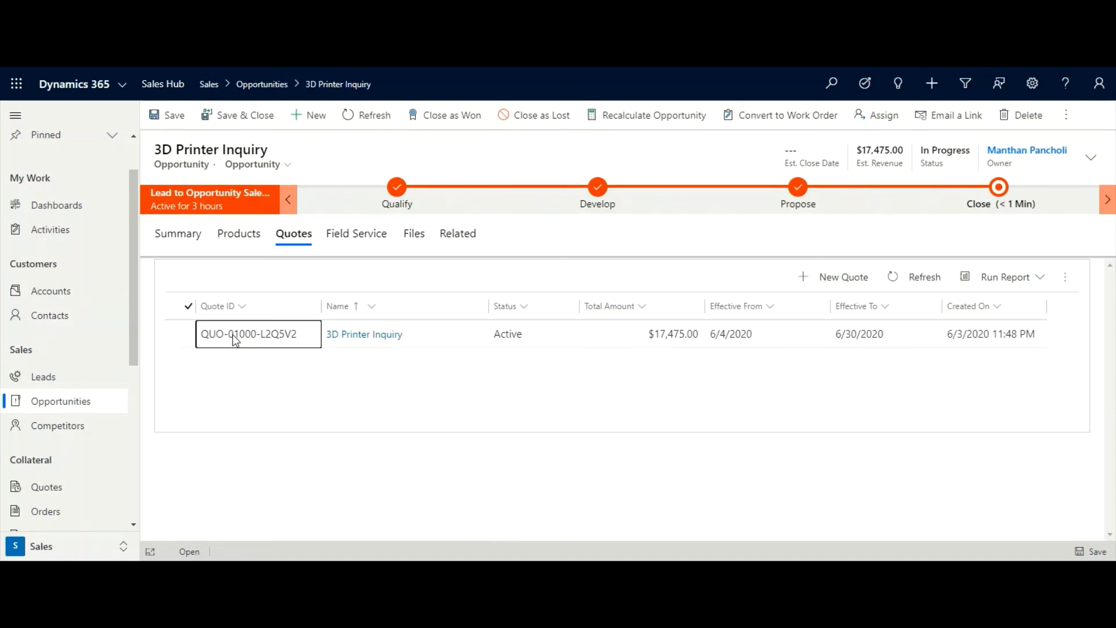
{"action": "left_click", "coordinate": [353, 334]}
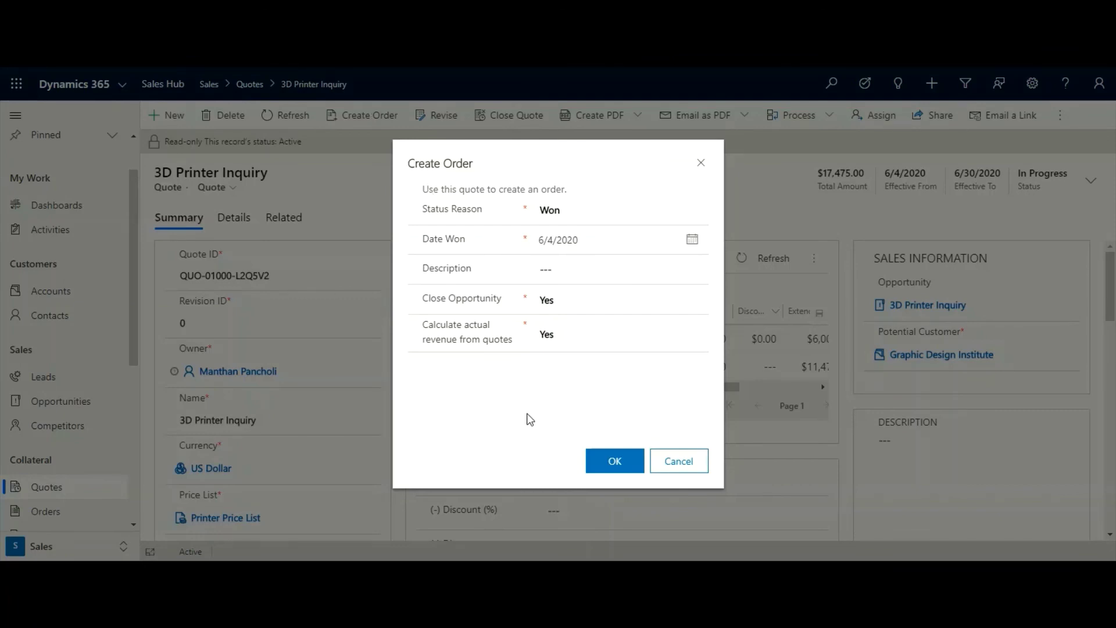
- Confirm the order creation, winning the opportunity, and bring up the new order's Fulfill Order prompt
{"action": "left_click", "coordinate": [605, 463]}
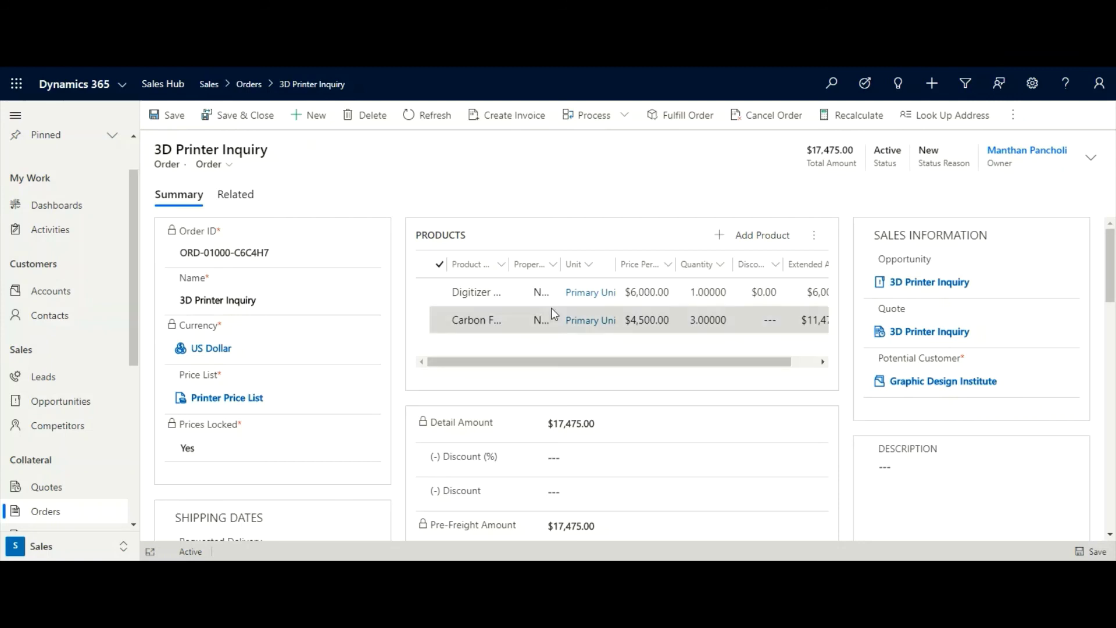
{"action": "left_click", "coordinate": [675, 120]}
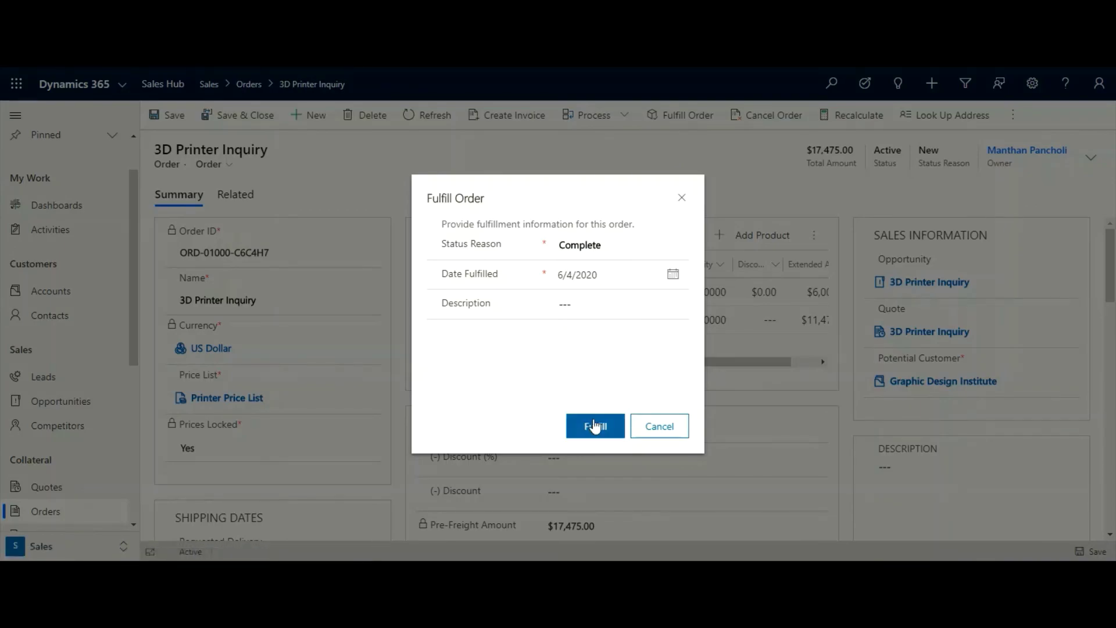
- Confirm fulfillment of the $17,475 3D Printer Inquiry order with status Complete
{"action": "left_click", "coordinate": [595, 425]}
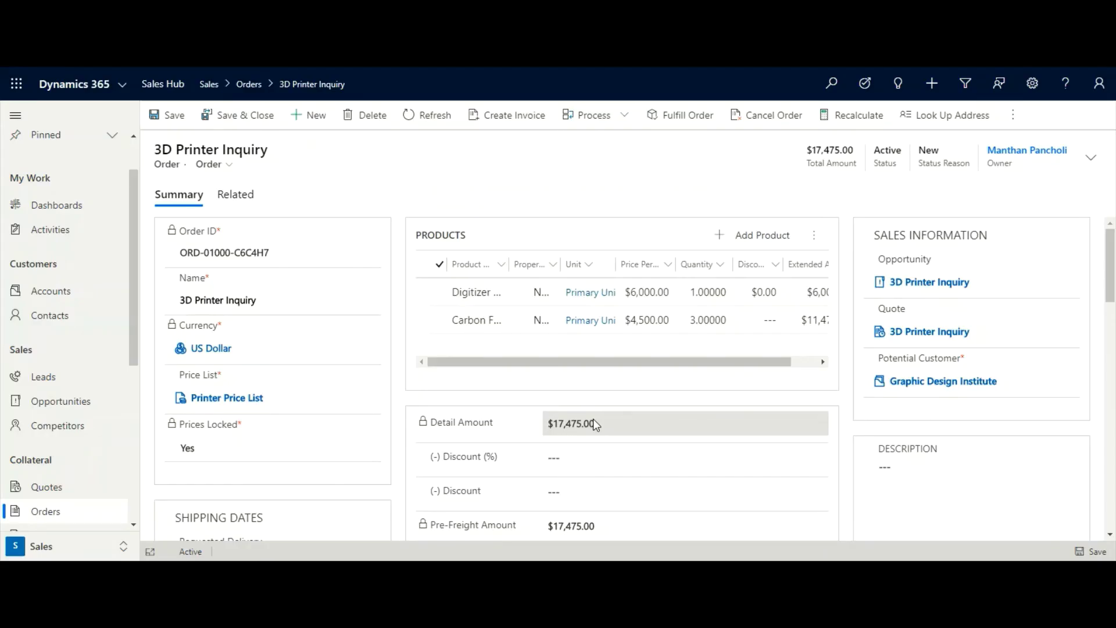